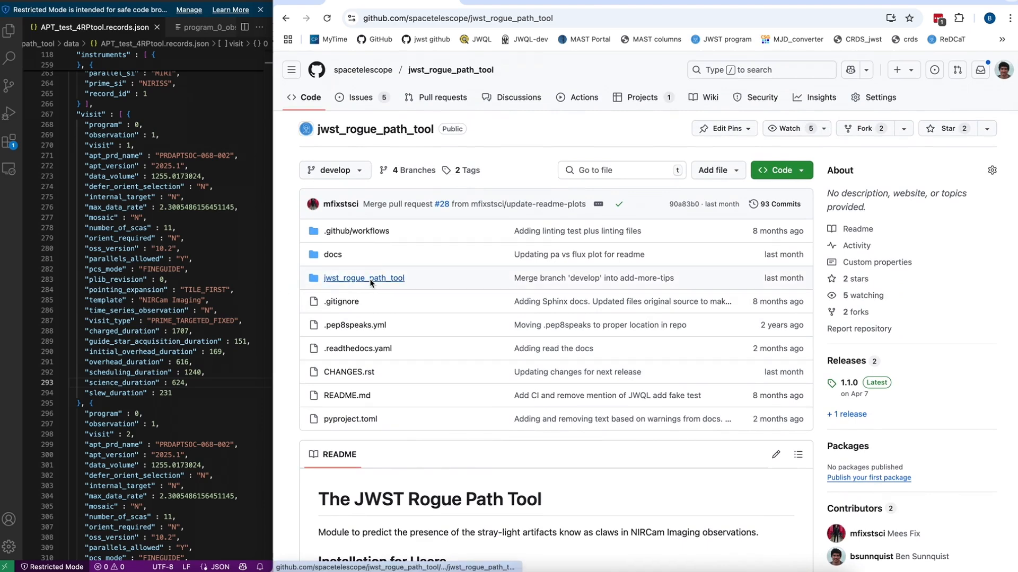
# - Browse to the repository's jwst_rogue_path_tool/notebooks folder and switch to the nircam_observer_example notebook in Jupyter
pyautogui.click(370, 279)
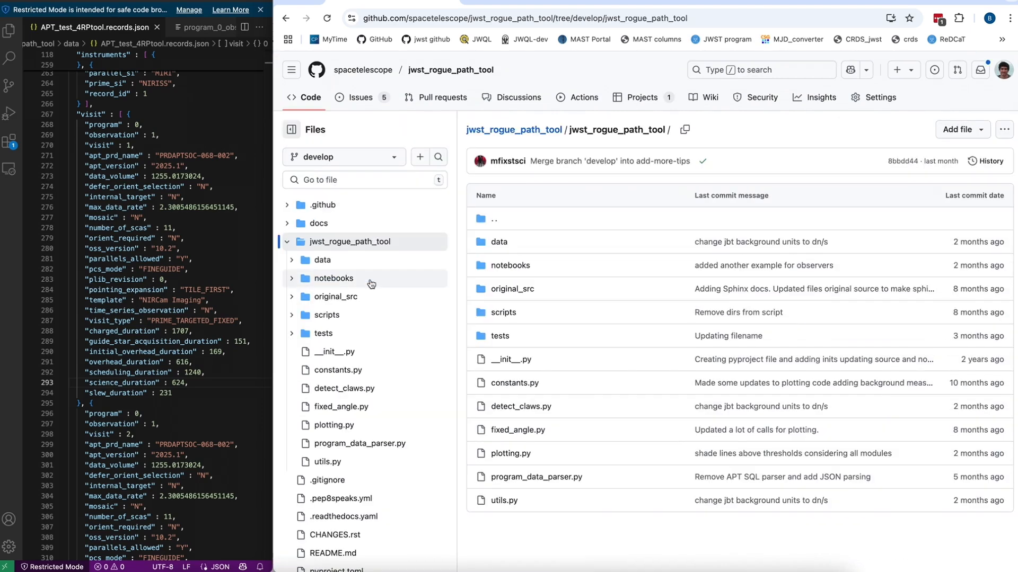
pyautogui.click(501, 266)
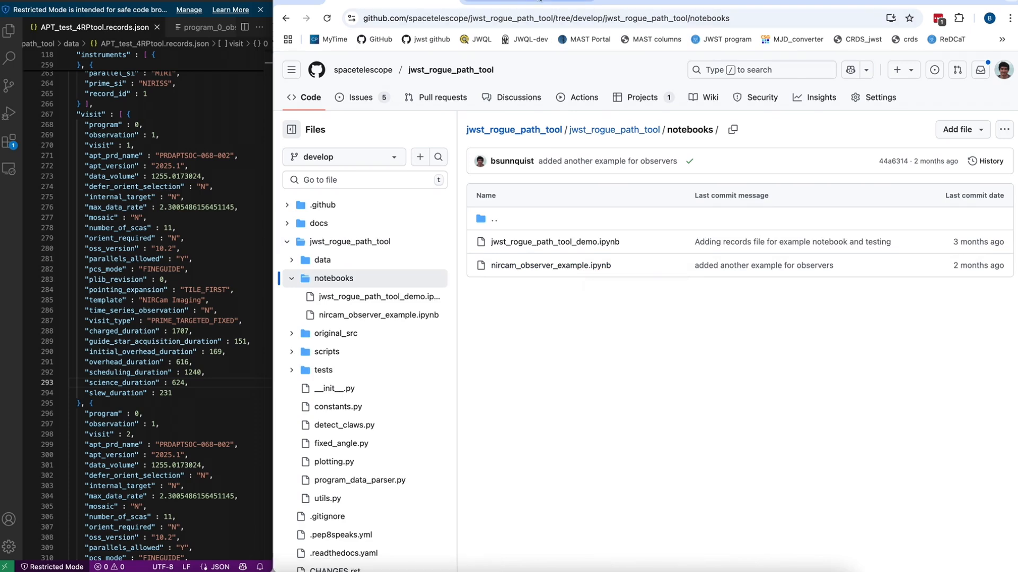
pyautogui.click(538, 1)
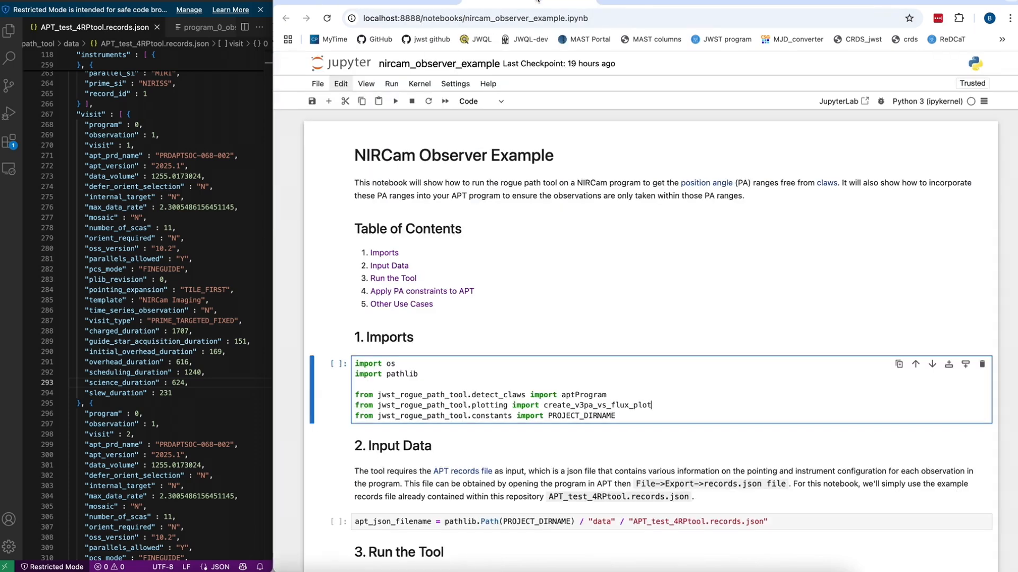
# - Run the Imports cell of the NIRCam Observer Example notebook
pyautogui.click(292, 220)
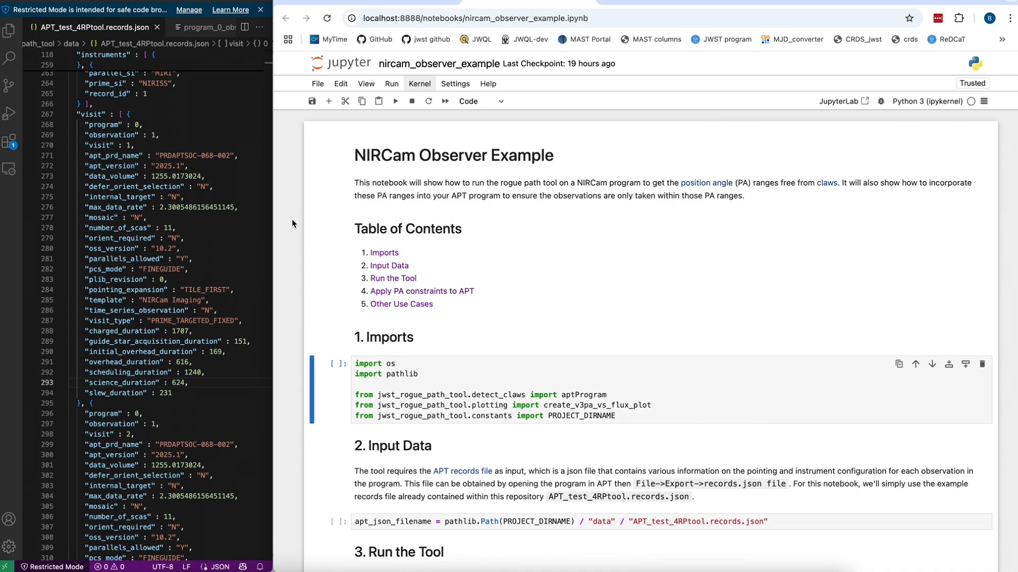
pyautogui.scroll(-1, 291, 218)
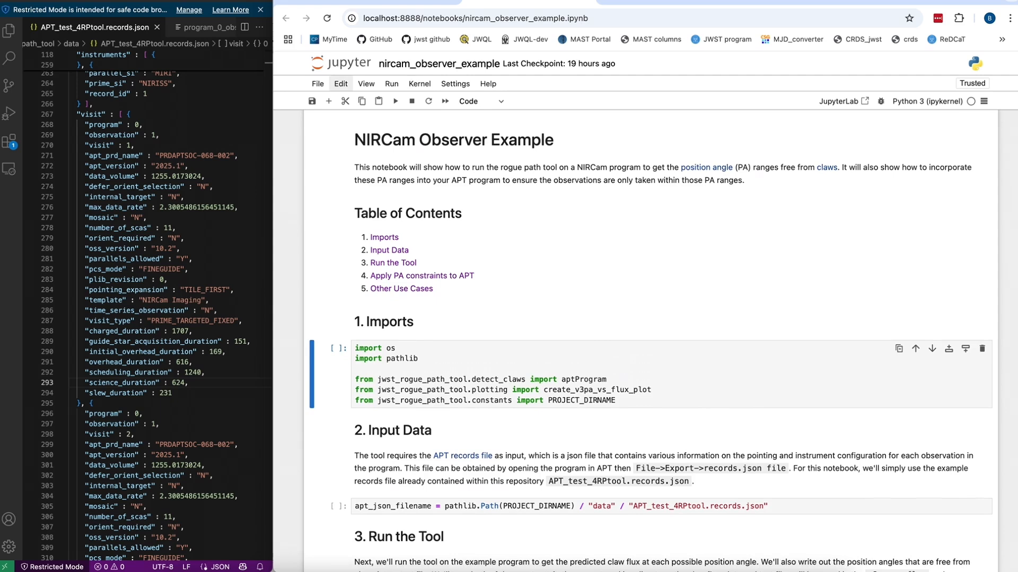
pyautogui.click(670, 356)
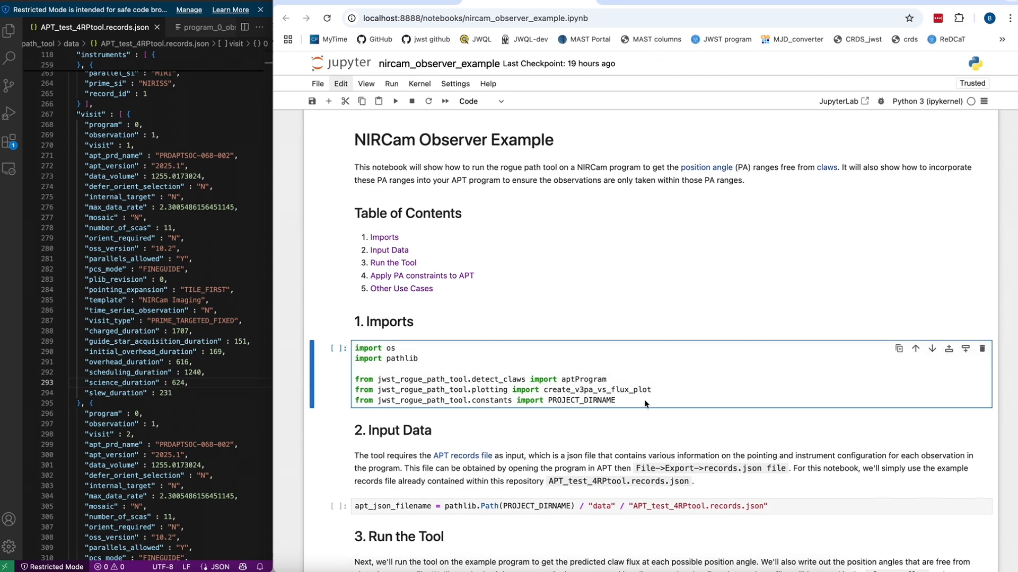
pyautogui.hotkey('shift', 'Return')
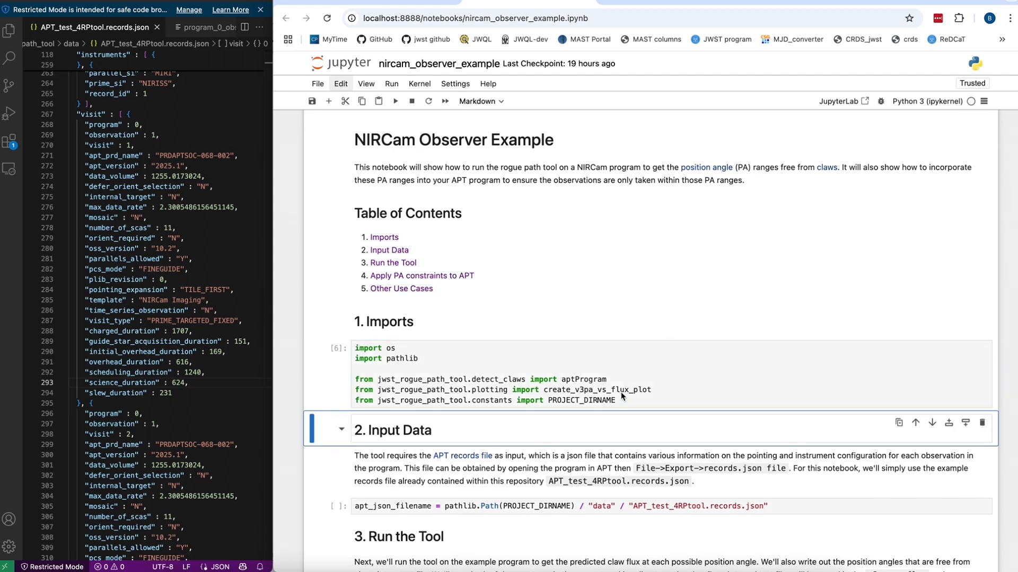
# - Run the Input Data cell that sets apt_json_filename to the example file APT_test_4RPtool.records.json
pyautogui.scroll(-5, 281, 374)
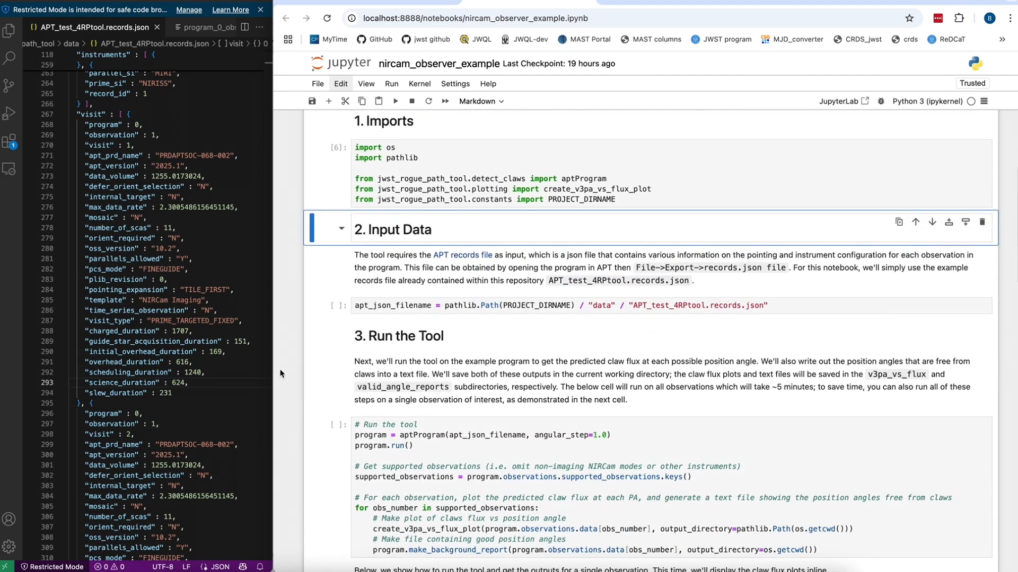
pyautogui.click(790, 309)
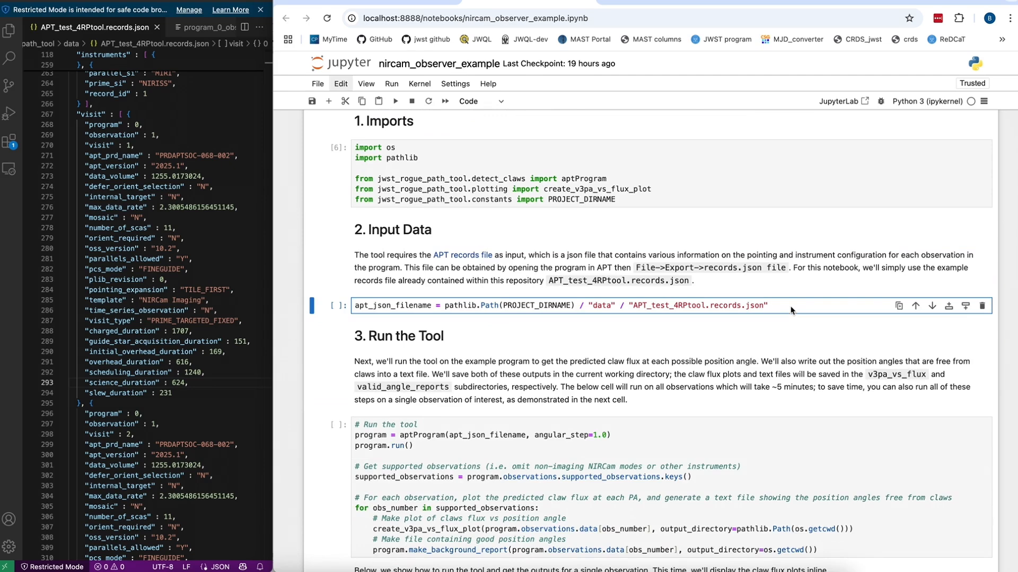
pyautogui.hotkey('shift', 'Return')
pyautogui.click(798, 306)
# - Switch to APT and bring up the export of the draft proposal's records file to Downloads, cancelling before saving
pyautogui.click(647, 567)
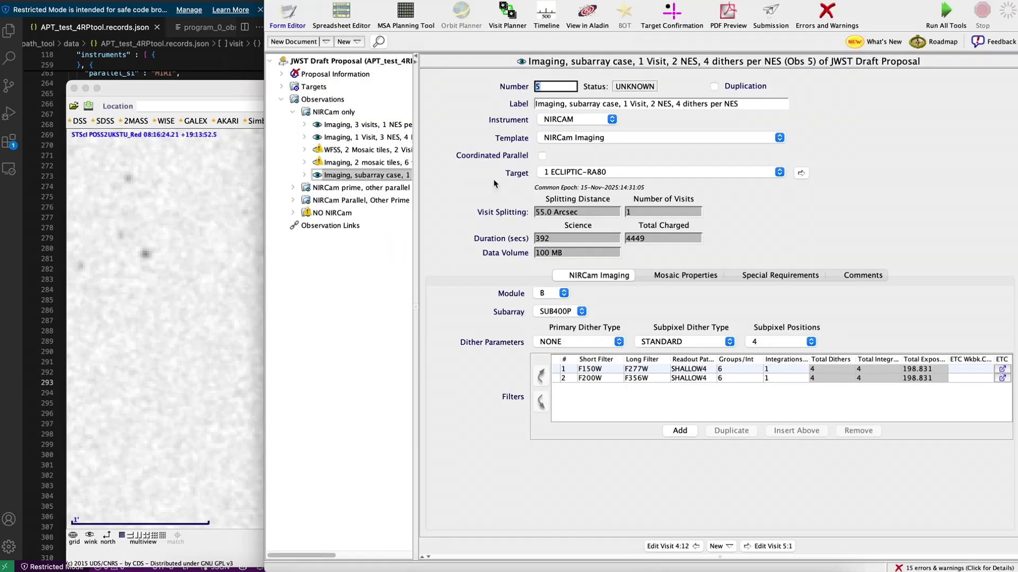
pyautogui.click(57, 1)
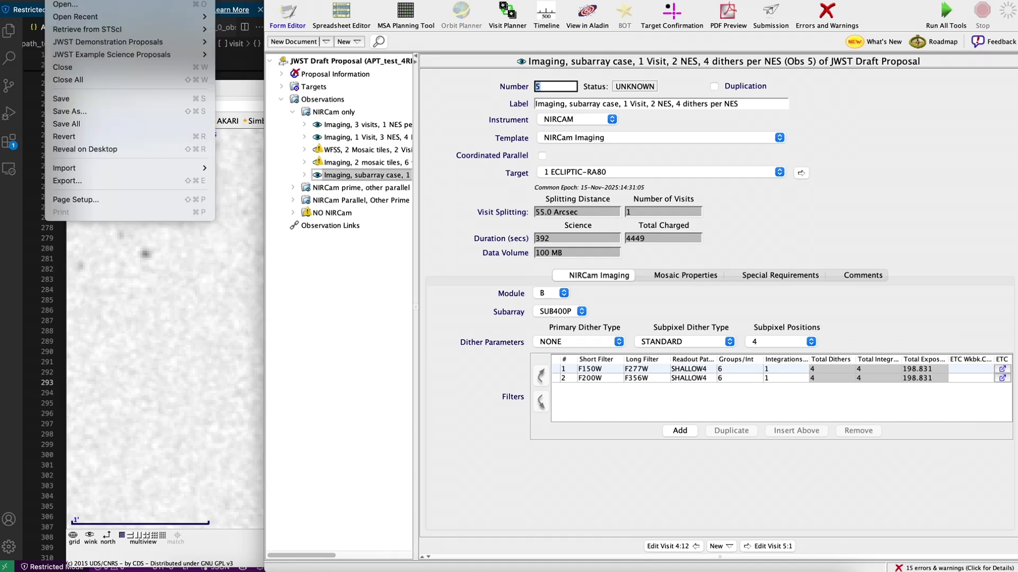
pyautogui.click(103, 183)
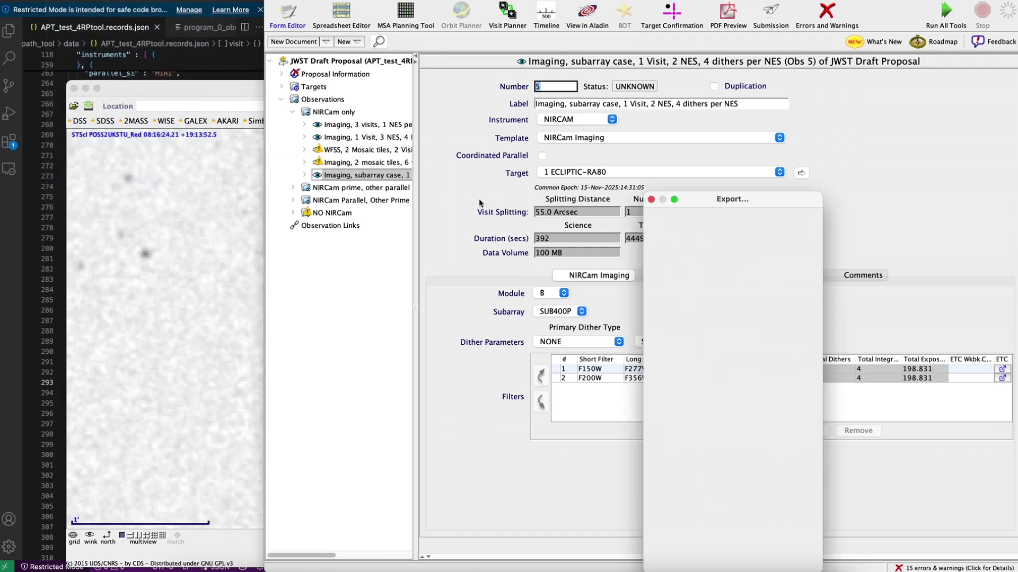
pyautogui.click(663, 446)
pyautogui.click(663, 446)
pyautogui.click(662, 446)
pyautogui.click(799, 564)
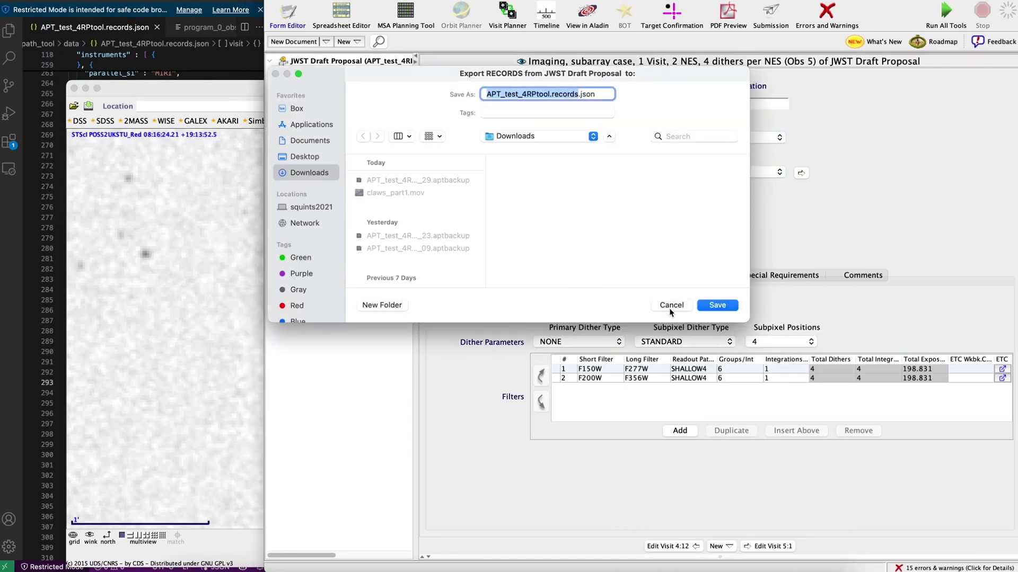
pyautogui.click(670, 303)
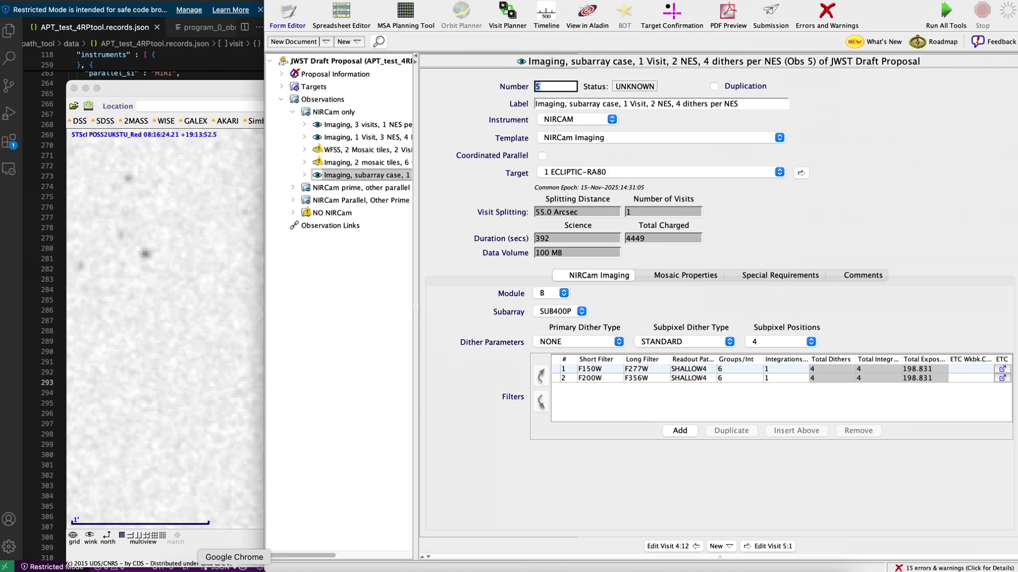
# - Switch back to the notebook in Chrome and highlight the records file name in the Input Data cell
pyautogui.click(233, 568)
pyautogui.moveTo(633, 308); pyautogui.dragTo(764, 309)
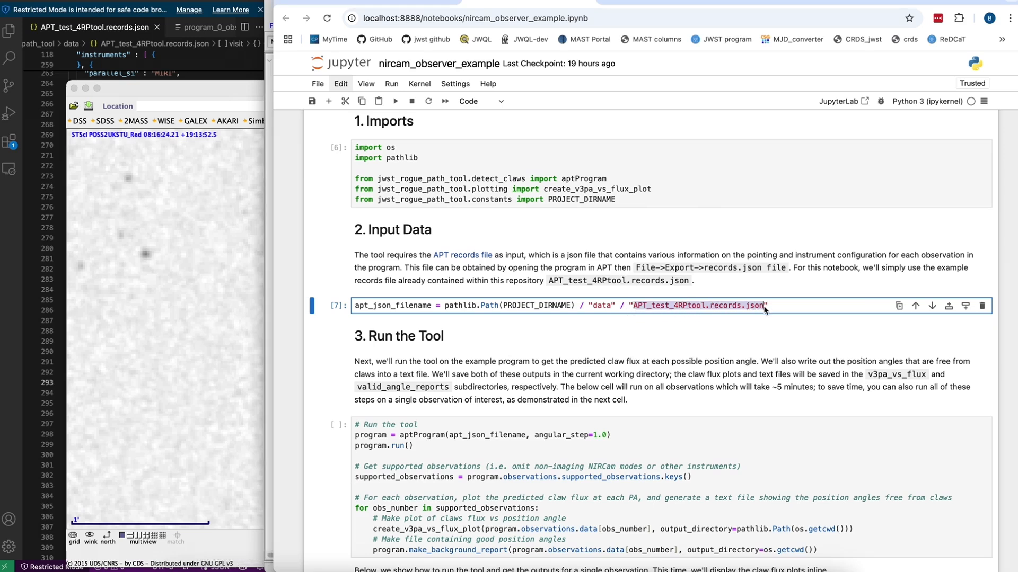
pyautogui.click(778, 310)
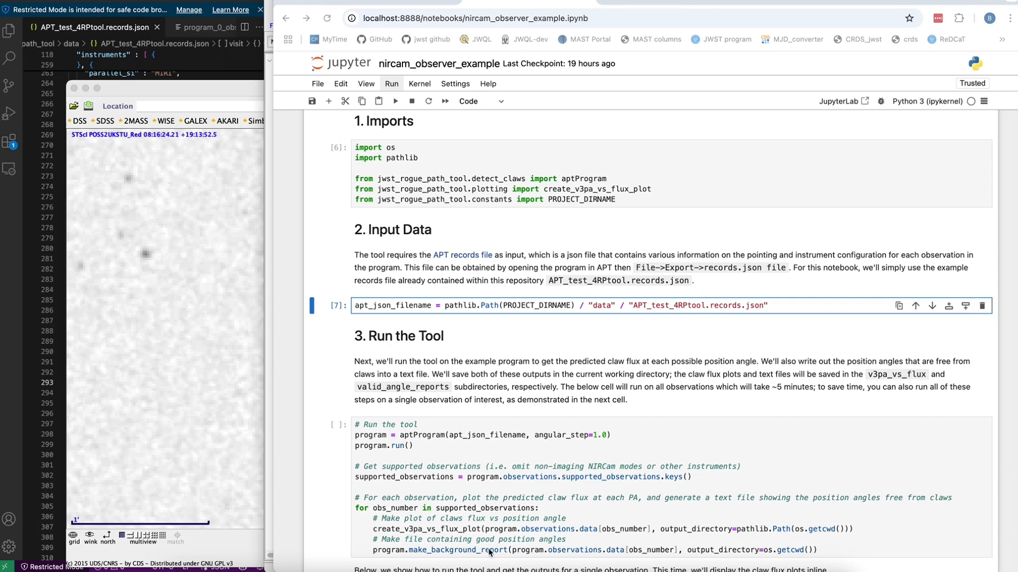
# - Switch to VS Code and examine the entry for observation 1, visit 1 in the JSON records file
pyautogui.click(509, 570)
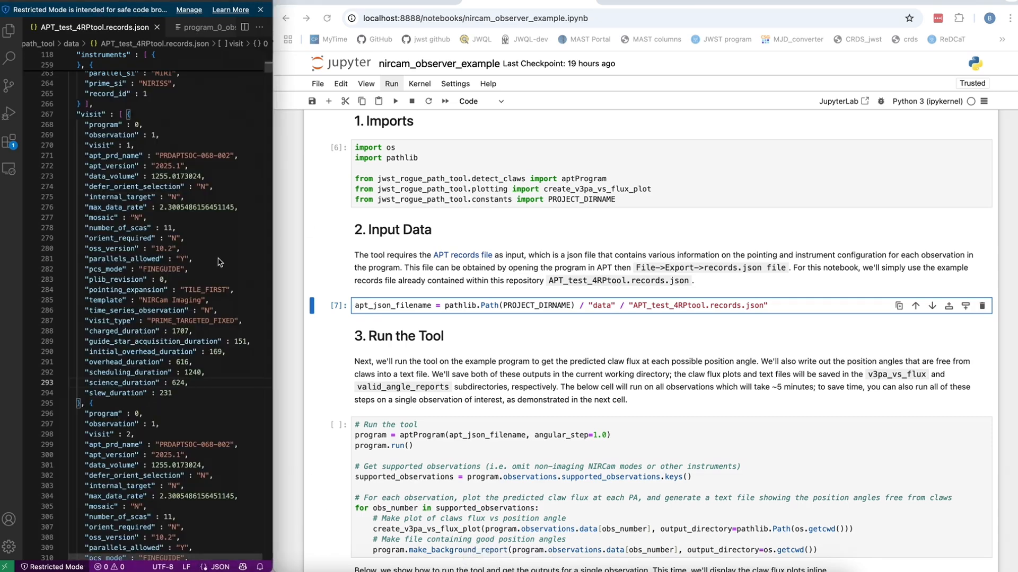
pyautogui.click(195, 394)
pyautogui.moveTo(190, 395); pyautogui.dragTo(97, 144)
pyautogui.scroll(2, 97, 144)
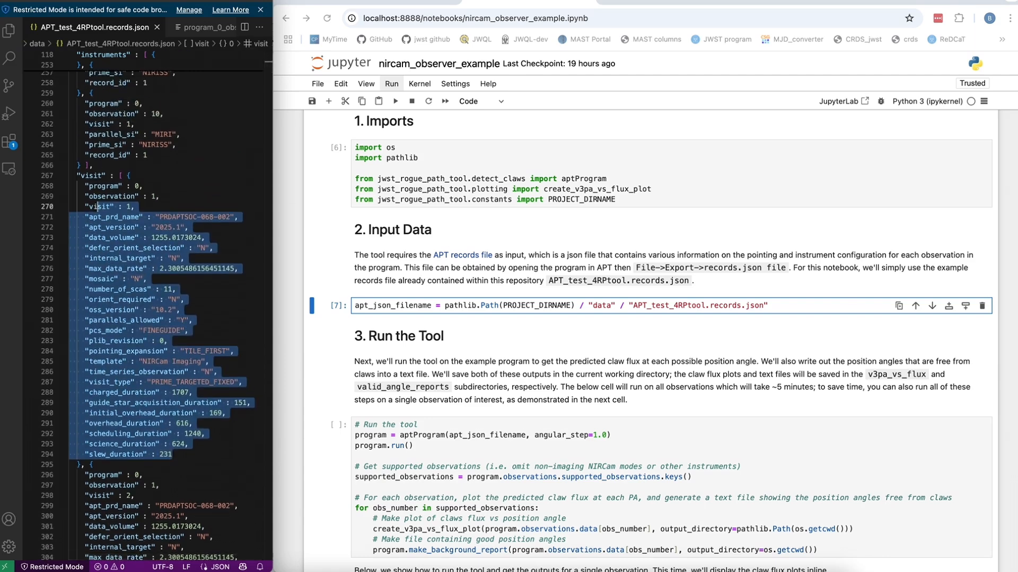
# - Run the notebook's single-observation cell with obs_number = 5 and angular_step=1.0
pyautogui.scroll(-2, 618, 361)
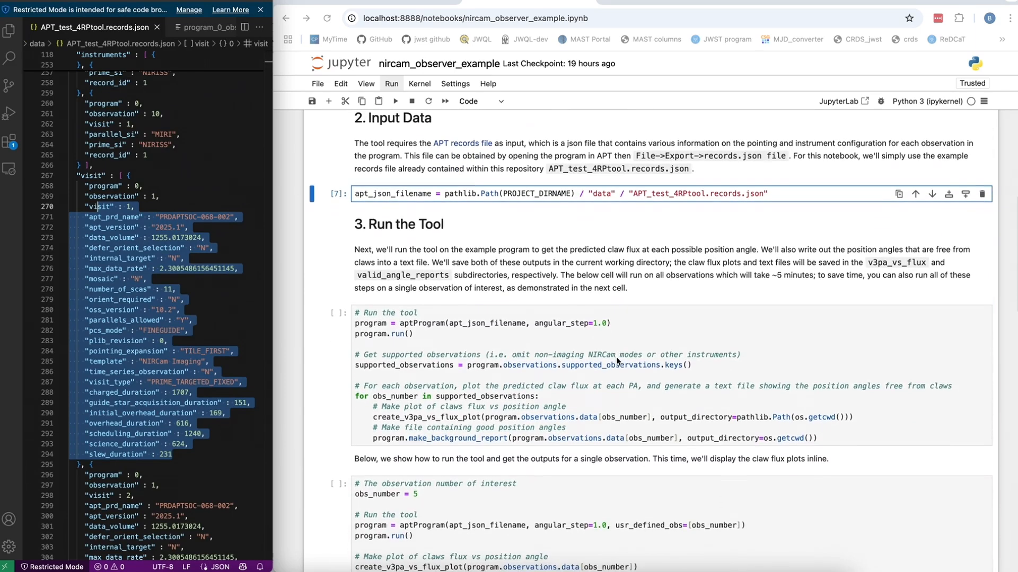
pyautogui.click(650, 327)
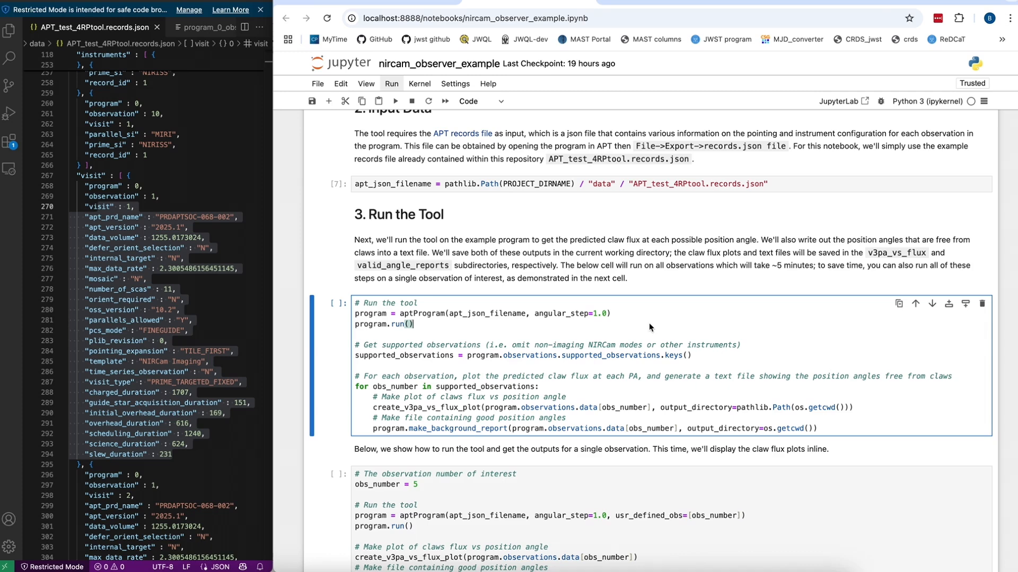
pyautogui.scroll(-3, 649, 323)
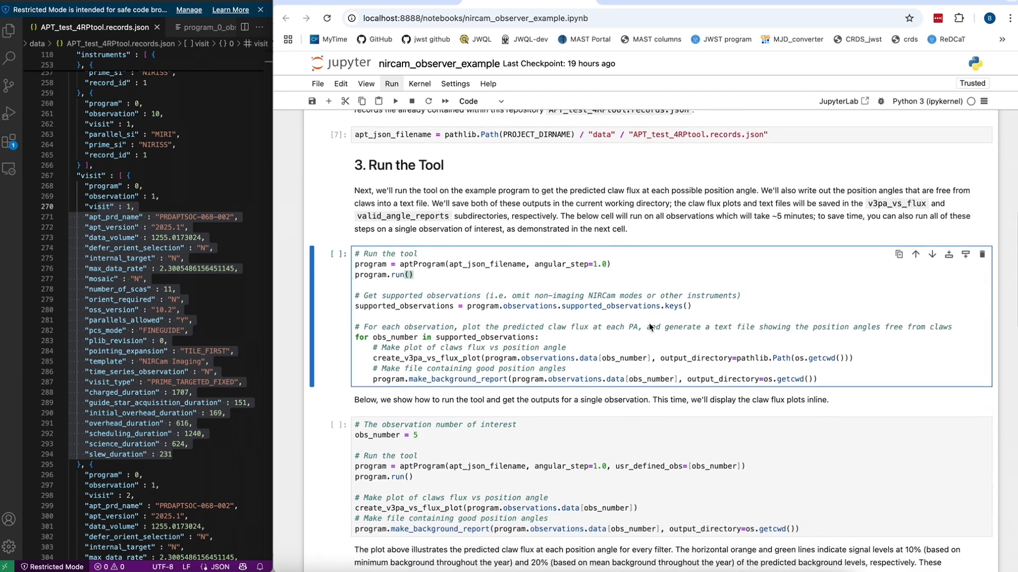
pyautogui.click(614, 427)
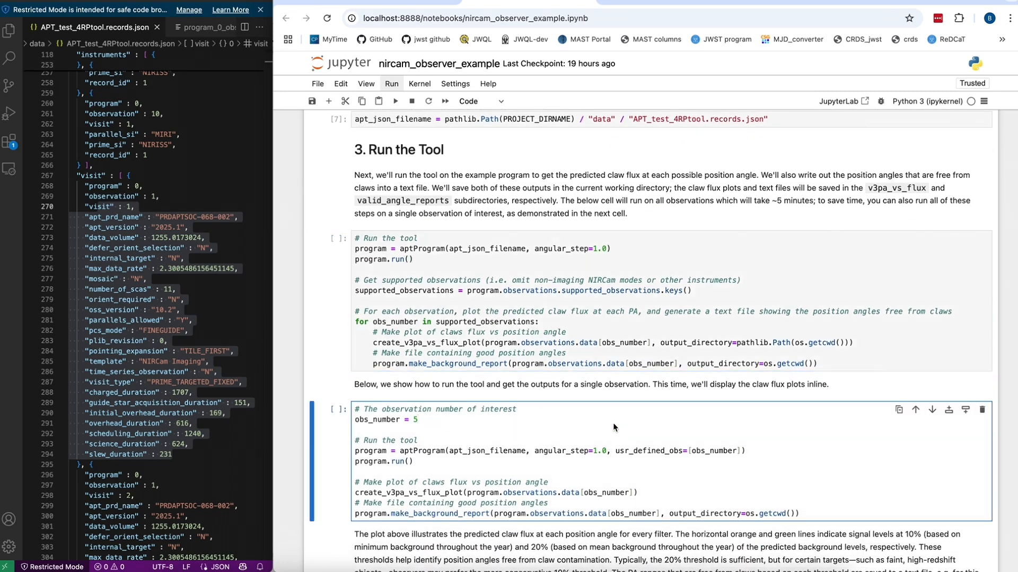
pyautogui.scroll(-1, 614, 426)
pyautogui.moveTo(418, 404); pyautogui.dragTo(356, 406)
pyautogui.scroll(-2, 619, 400)
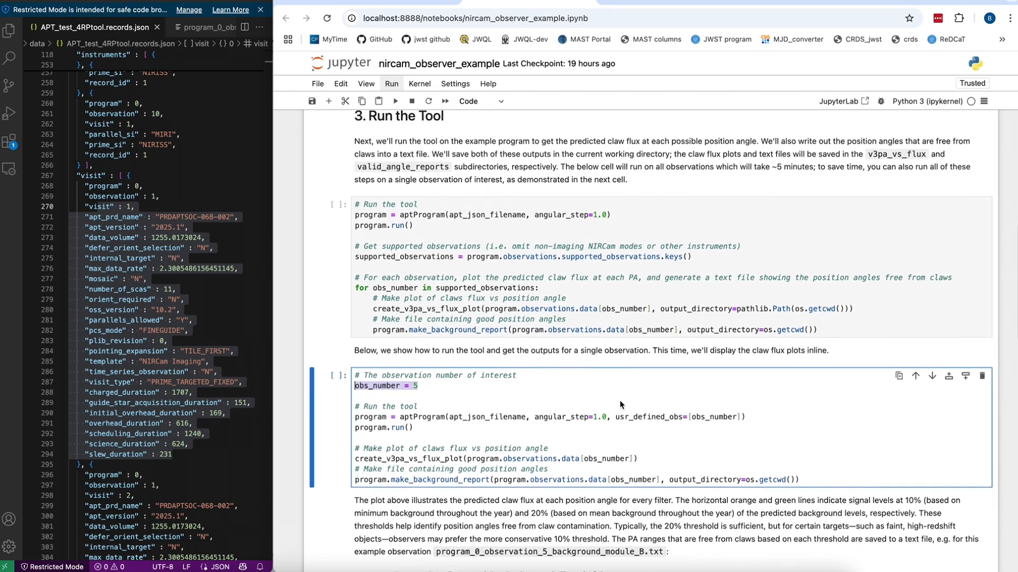
pyautogui.tripleClick(615, 399)
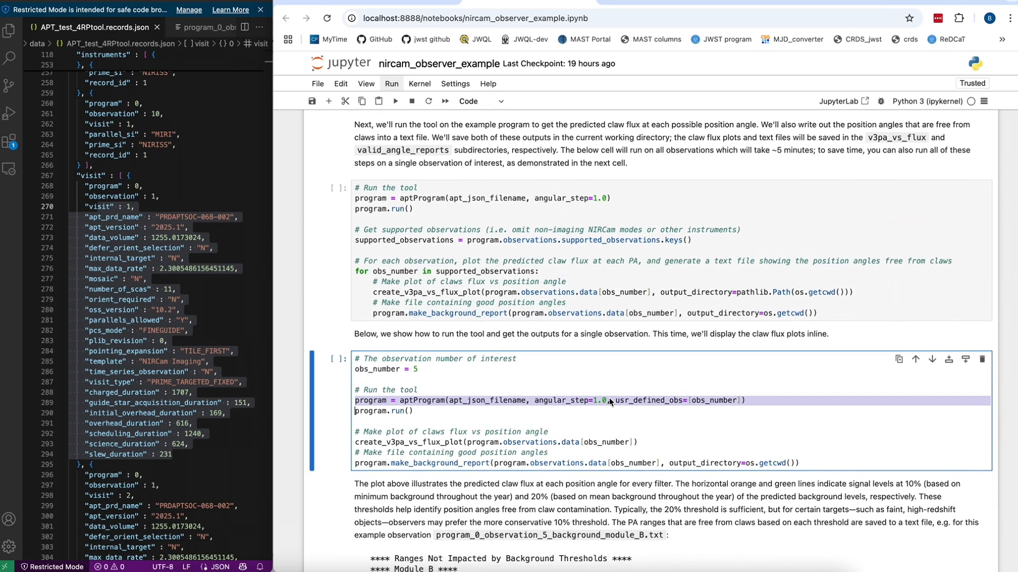
pyautogui.hotkey('shift', 'Return')
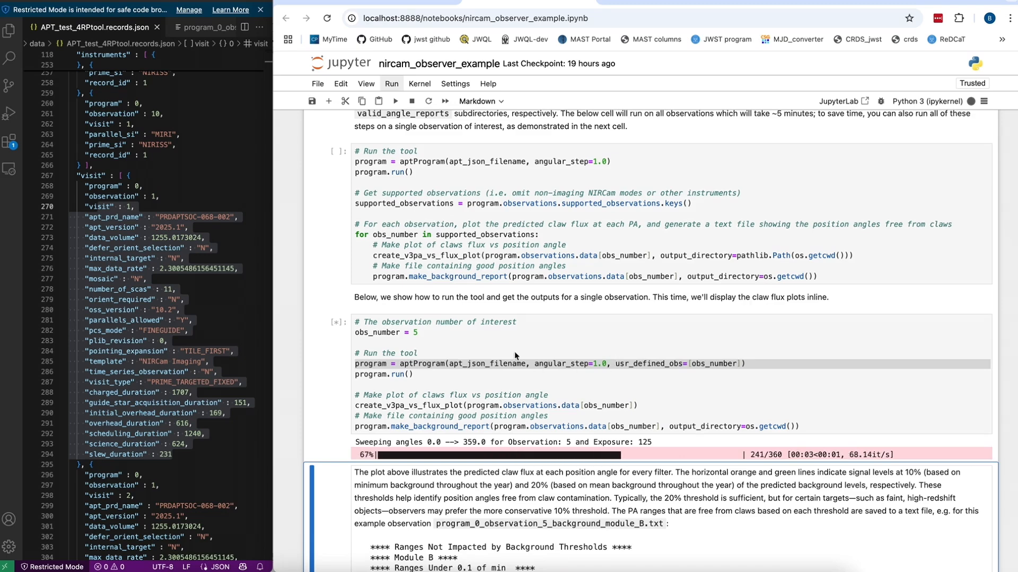
# - Review the program.run, create_v3pa_vs_flux_plot and make_background_report lines in the single-observation cell
pyautogui.click(396, 375)
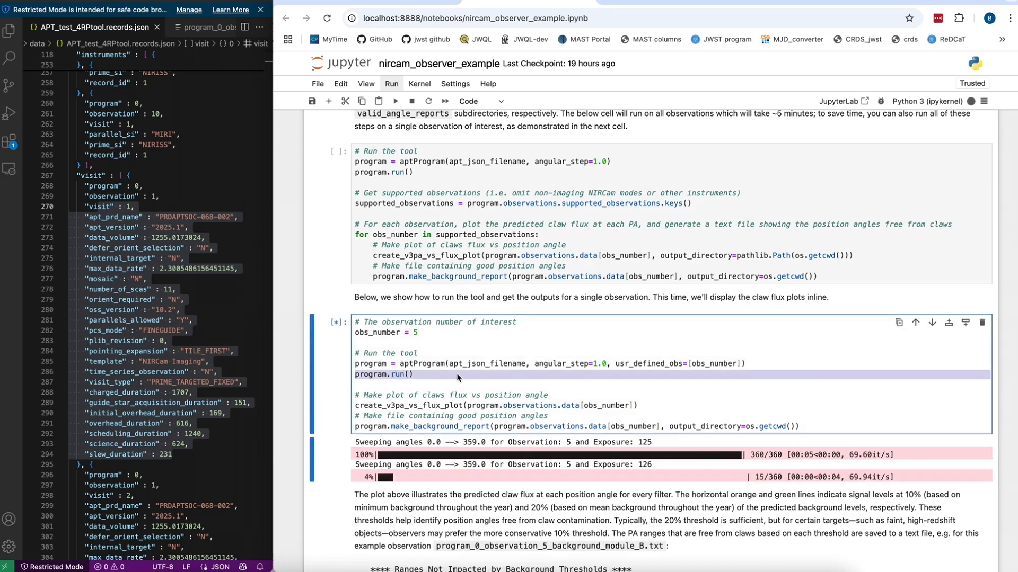
pyautogui.scroll(-2, 456, 373)
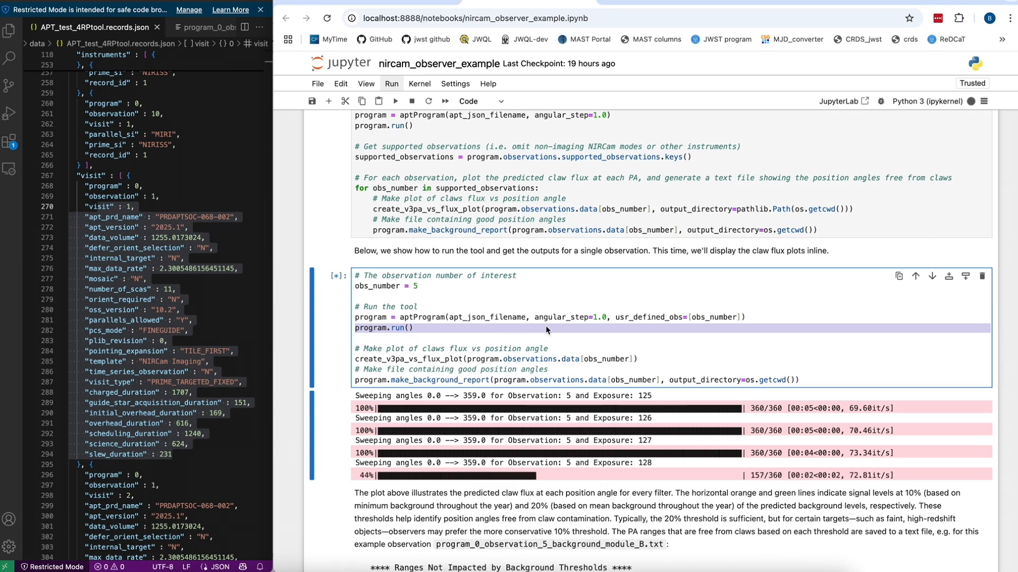
pyautogui.scroll(-1, 545, 329)
pyautogui.doubleClick(460, 335)
pyautogui.tripleClick(460, 335)
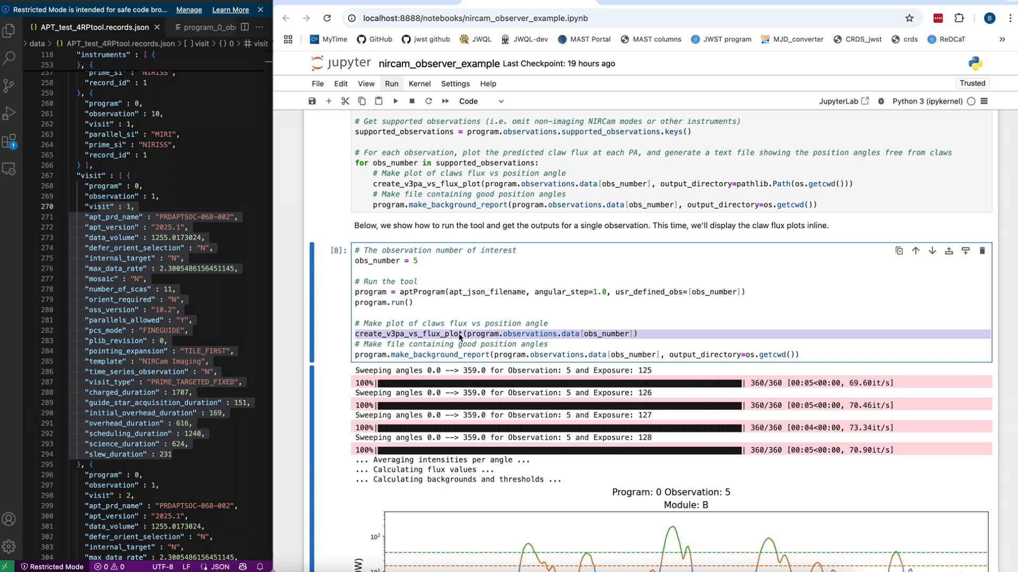
pyautogui.tripleClick(439, 355)
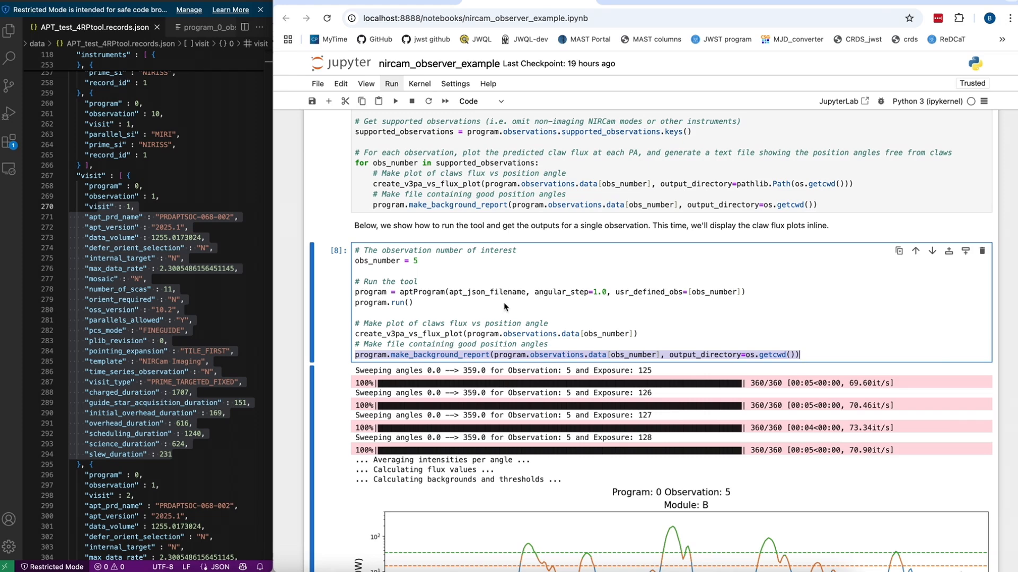
# - Examine the F150W and F200W claw flux plots produced for observation 5, module B
pyautogui.scroll(-6, 505, 306)
pyautogui.scroll(-2, 536, 288)
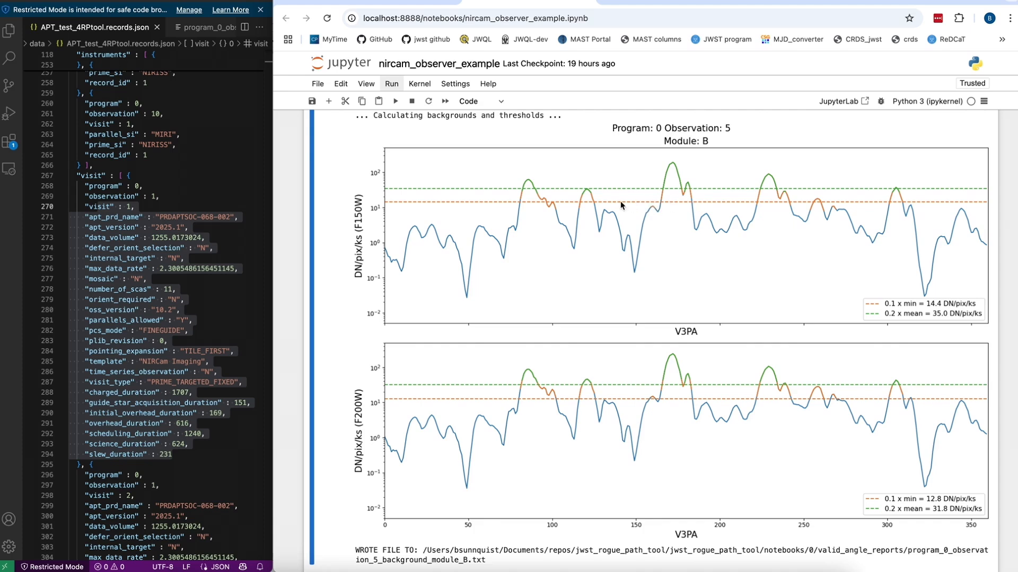
pyautogui.scroll(-1, 621, 204)
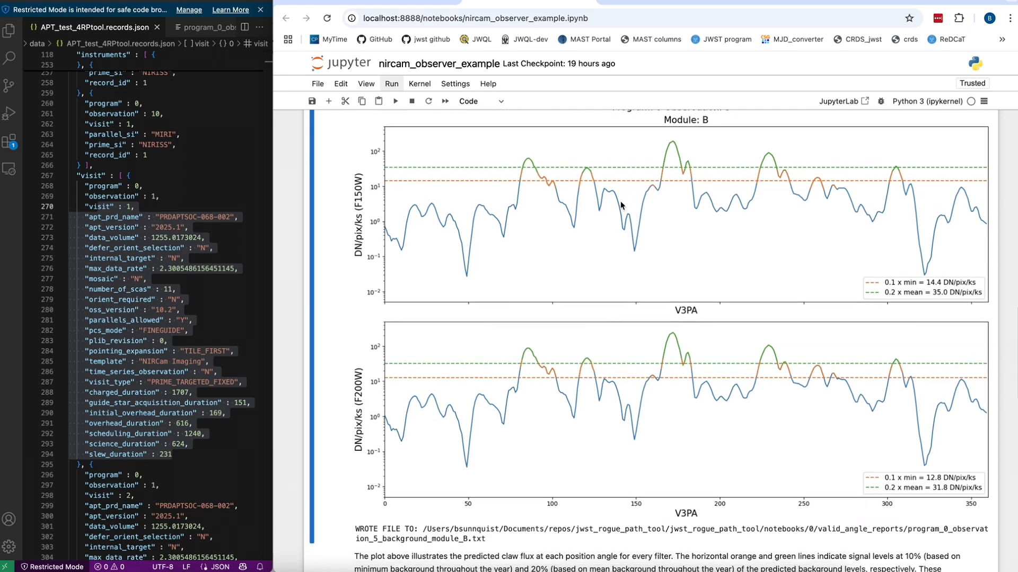
# - Open program_0_observation_5_background_module_B.txt in VS Code and examine the position angle ranges under the 0.1 min and 0.2 mean thresholds
pyautogui.click(201, 29)
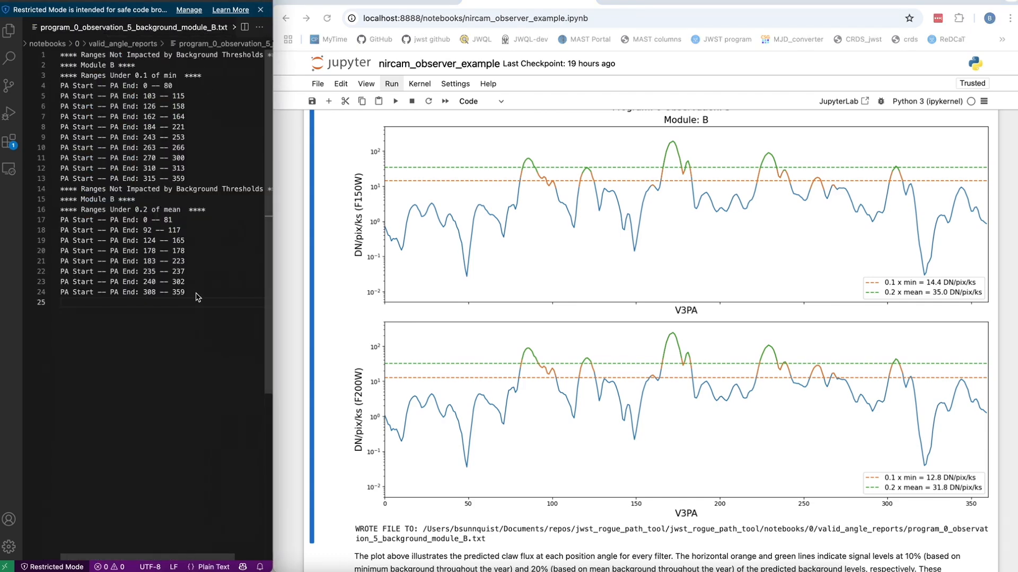
pyautogui.moveTo(191, 183); pyautogui.dragTo(60, 75)
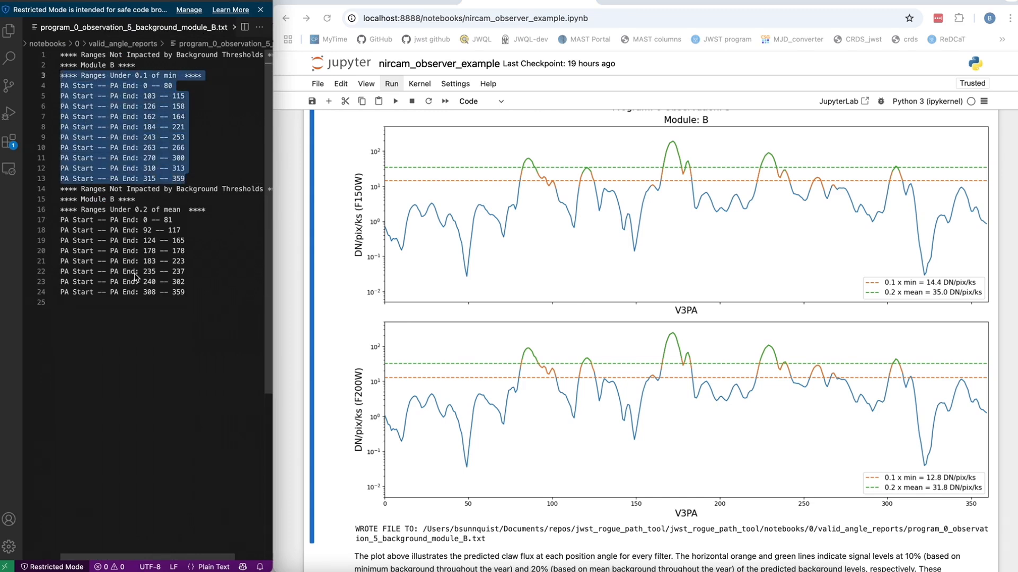
pyautogui.moveTo(195, 294); pyautogui.dragTo(54, 217)
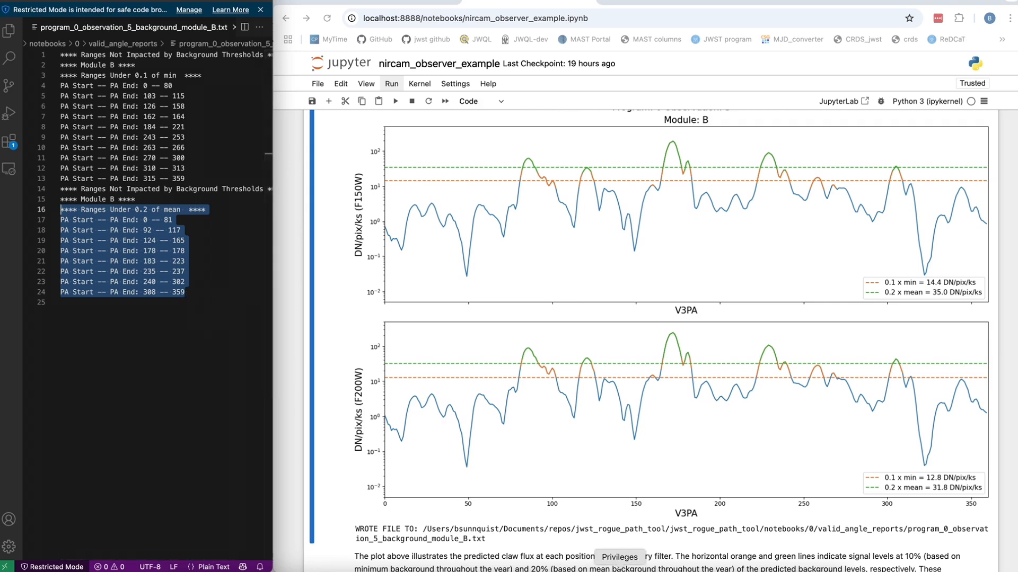
# - Switch to APT, highlight the report's ranges under 0.2 of mean, and open observation 5's special requirements
pyautogui.click(647, 569)
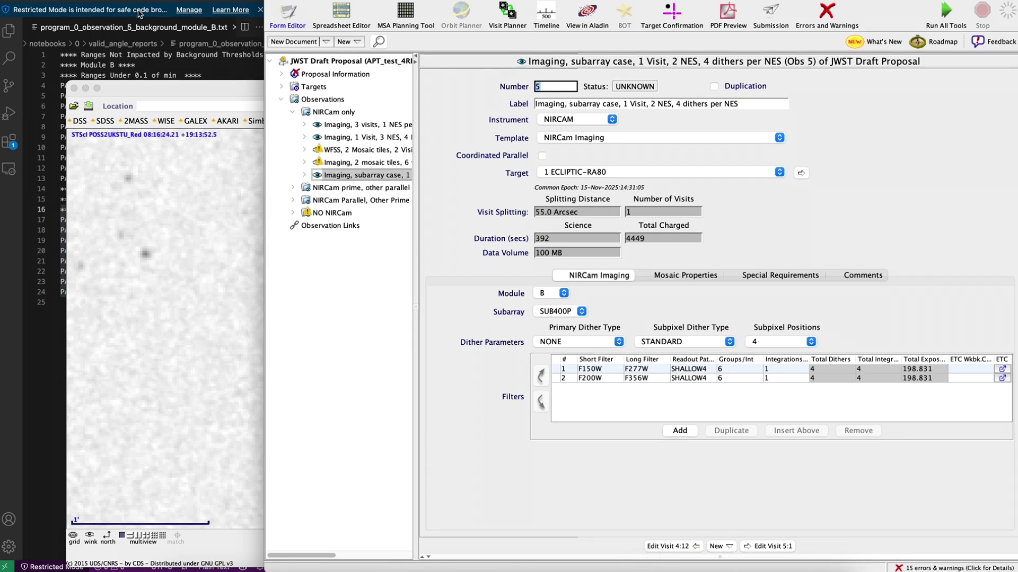
pyautogui.click(168, 74)
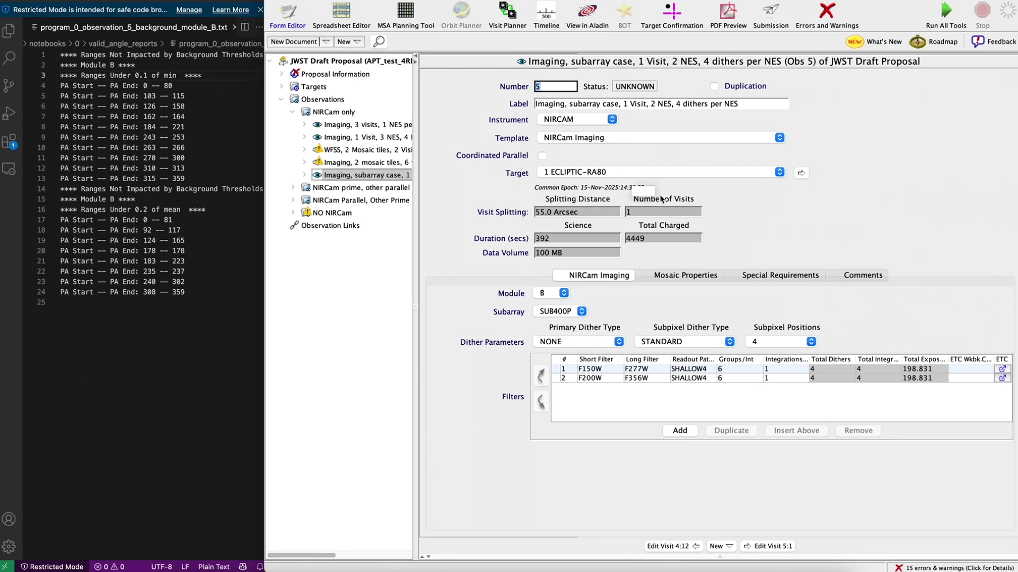
pyautogui.moveTo(191, 293); pyautogui.dragTo(48, 224)
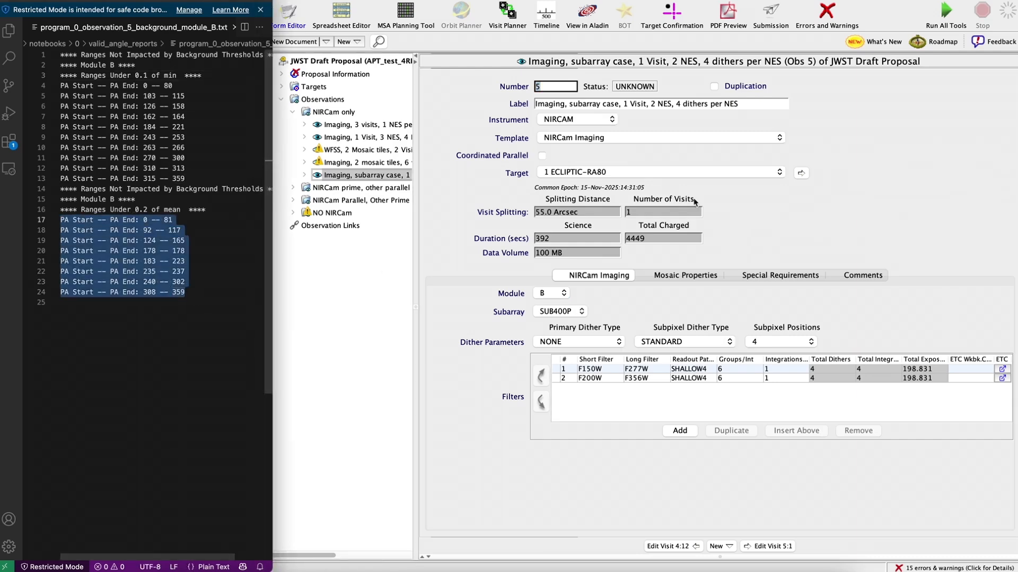
pyautogui.click(775, 278)
pyautogui.click(774, 279)
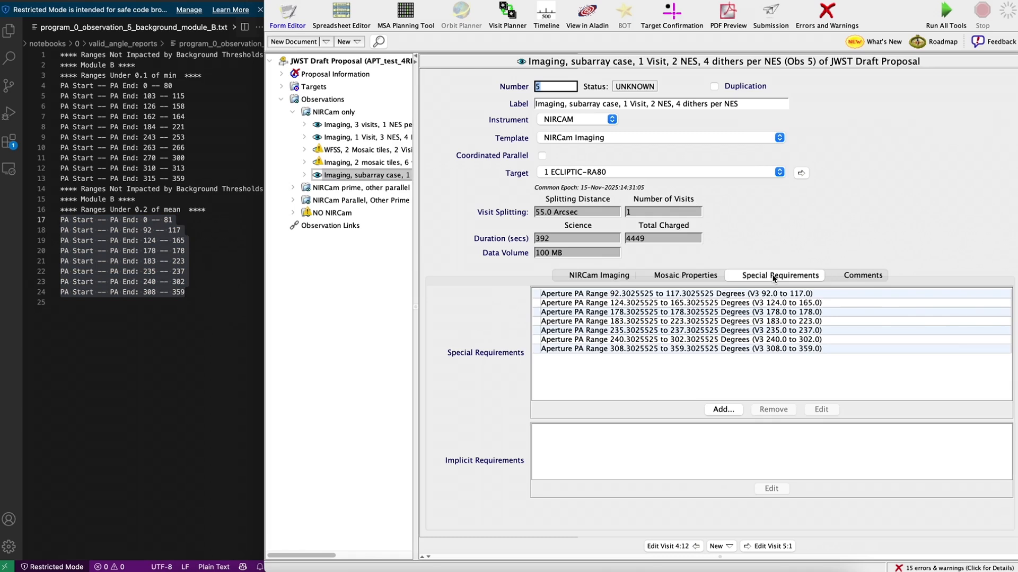
# - Add a position angle range requirement to observation 5, specified by V3PA from 0 to 81 degrees
pyautogui.click(728, 409)
pyautogui.moveTo(778, 424)
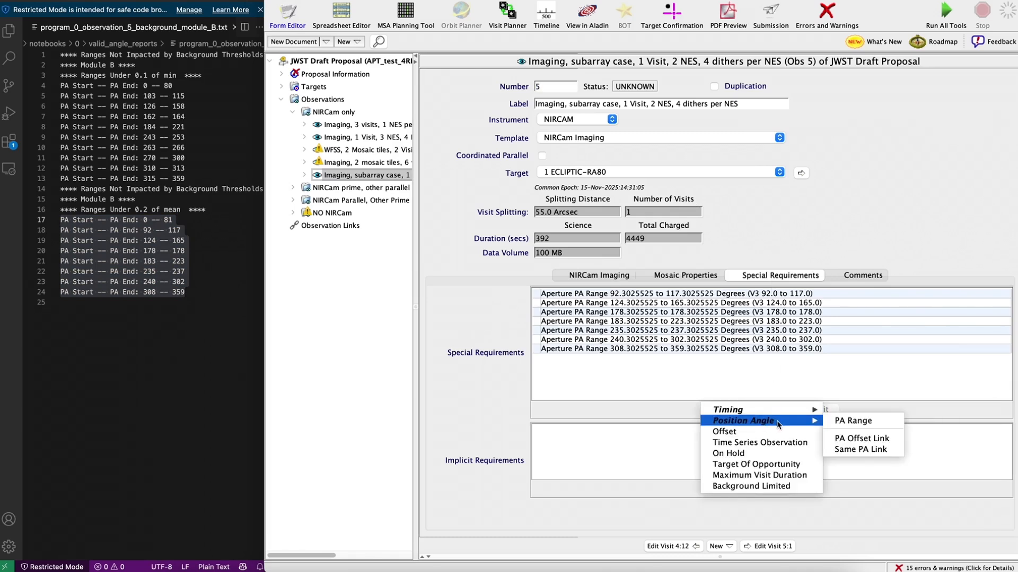
pyautogui.click(878, 423)
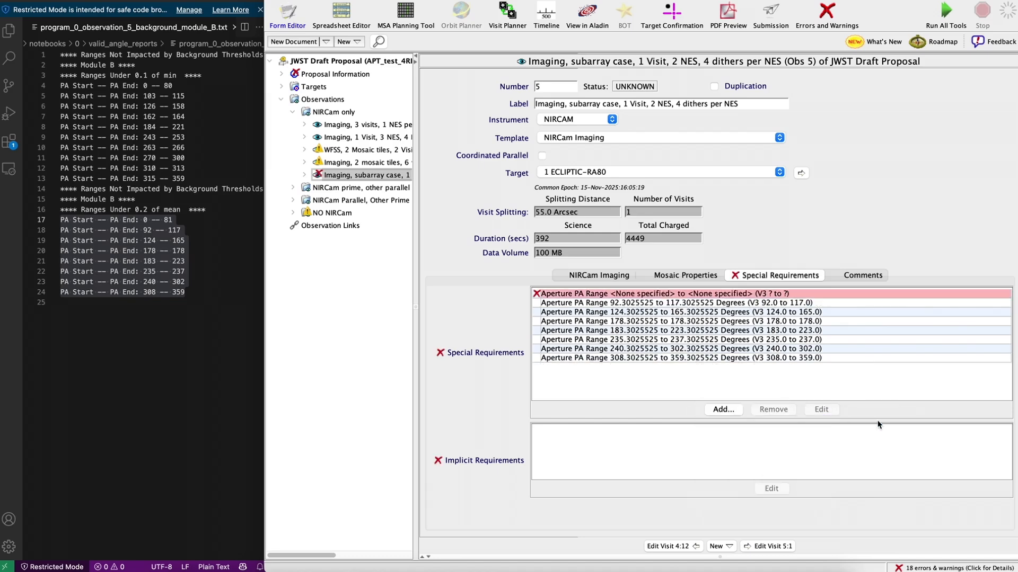
pyautogui.click(722, 322)
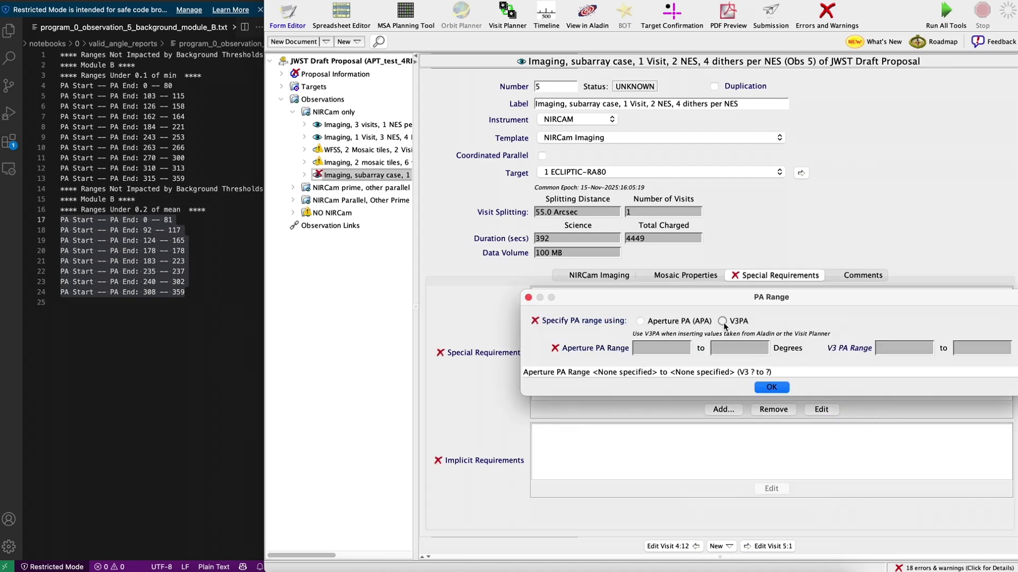
pyautogui.click(904, 349)
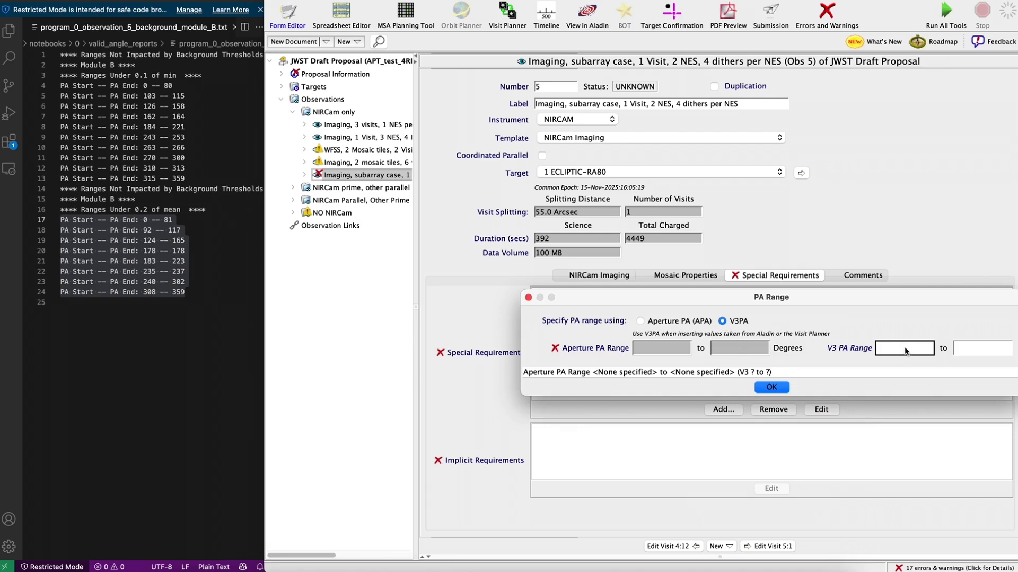
pyautogui.write('0')
pyautogui.click(968, 352)
pyautogui.write('81')
pyautogui.click(776, 387)
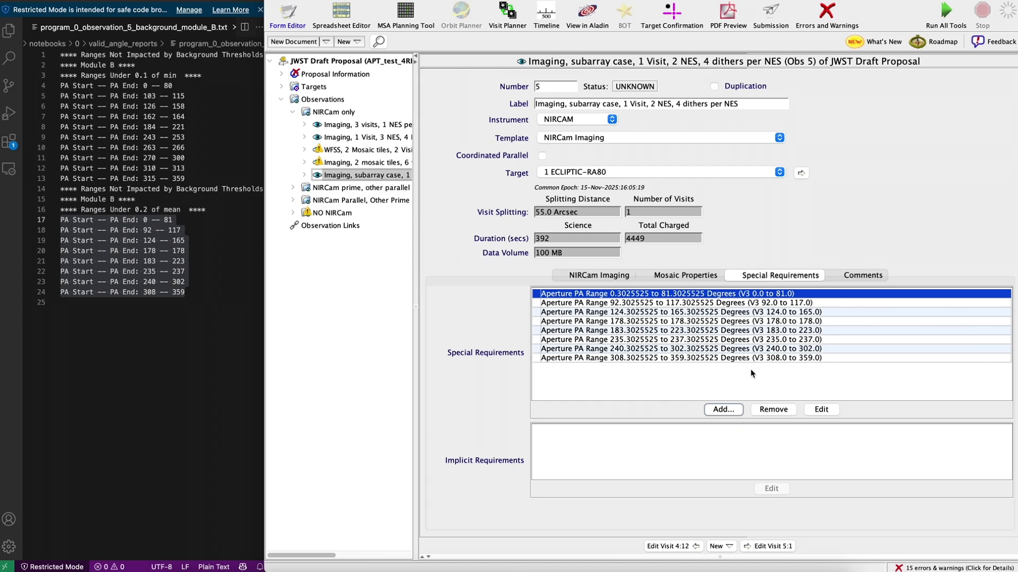
# - Change the end of the V3PA range starting at 308 to 81 degrees so it wraps through zero
pyautogui.click(778, 358)
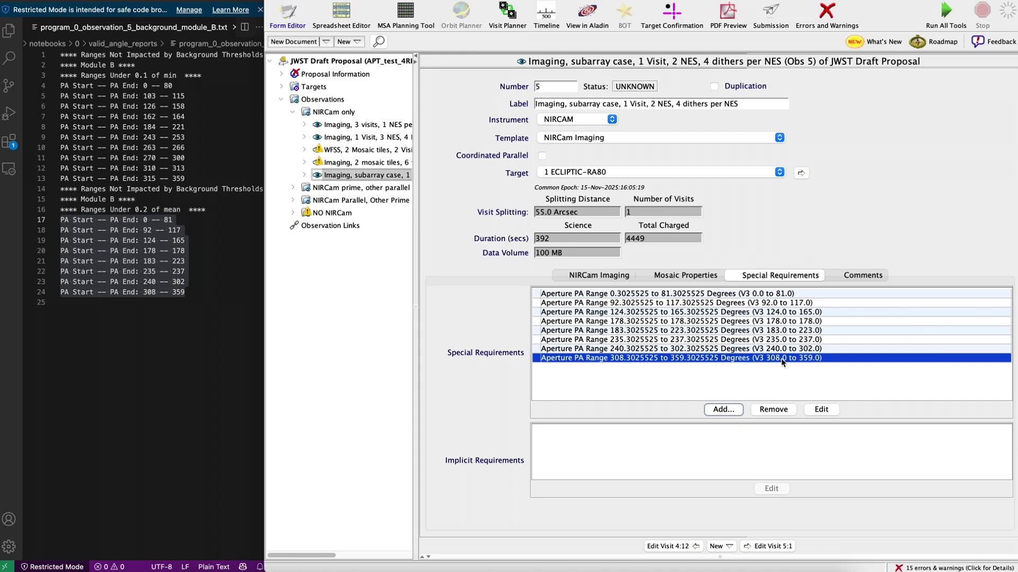
pyautogui.doubleClick(782, 362)
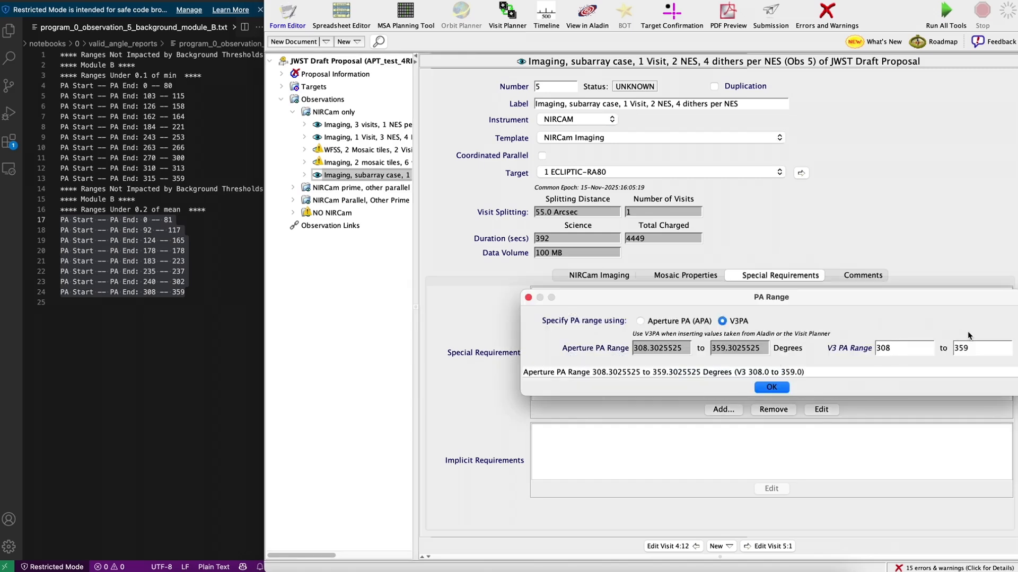
pyautogui.click(963, 352)
pyautogui.doubleClick(963, 349)
pyautogui.write('81')
pyautogui.click(772, 387)
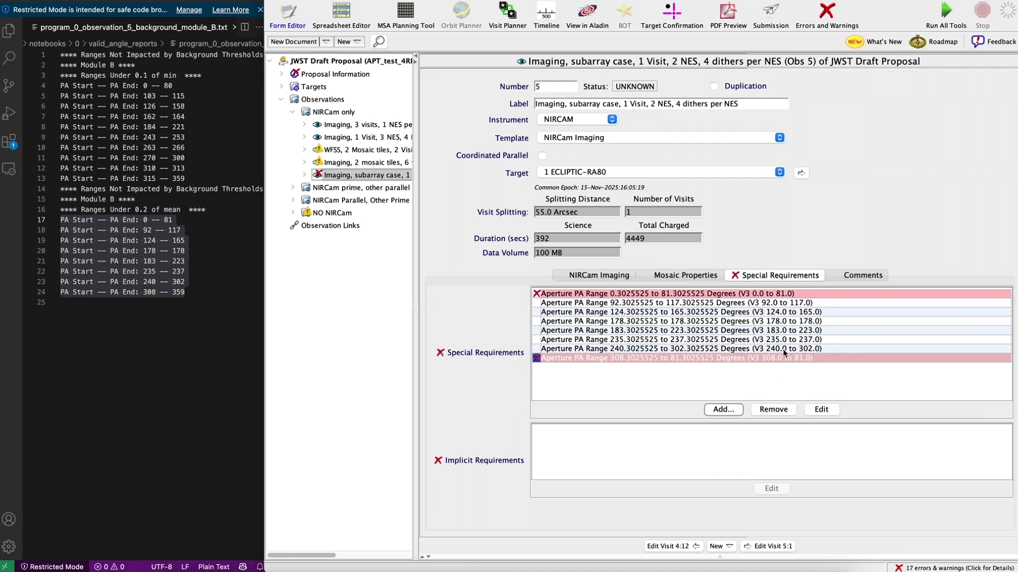
# - Remove the redundant V3PA 0 to 81 range from the special requirements and select the 308 to 81 range
pyautogui.click(774, 293)
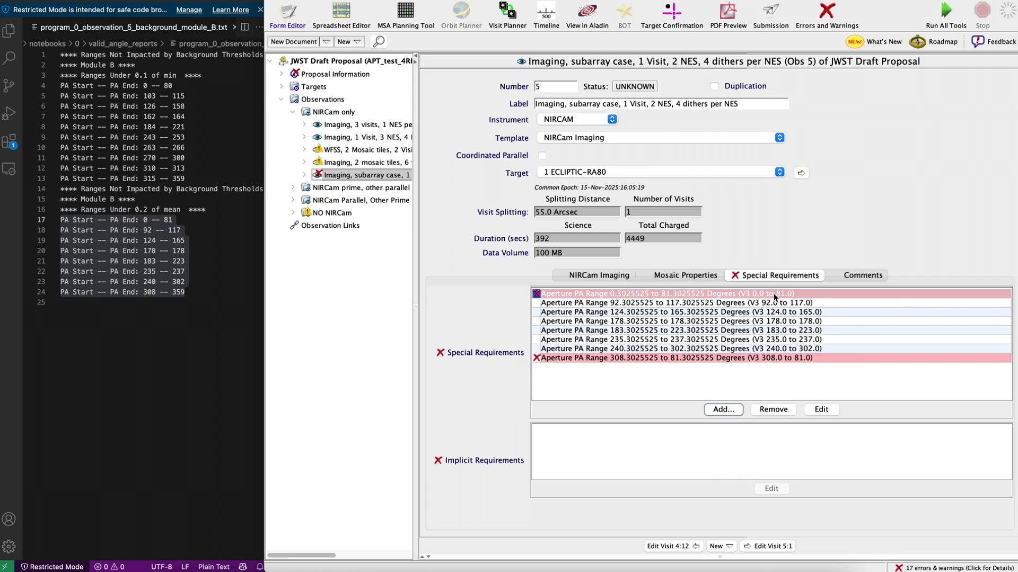
pyautogui.click(774, 409)
pyautogui.click(789, 352)
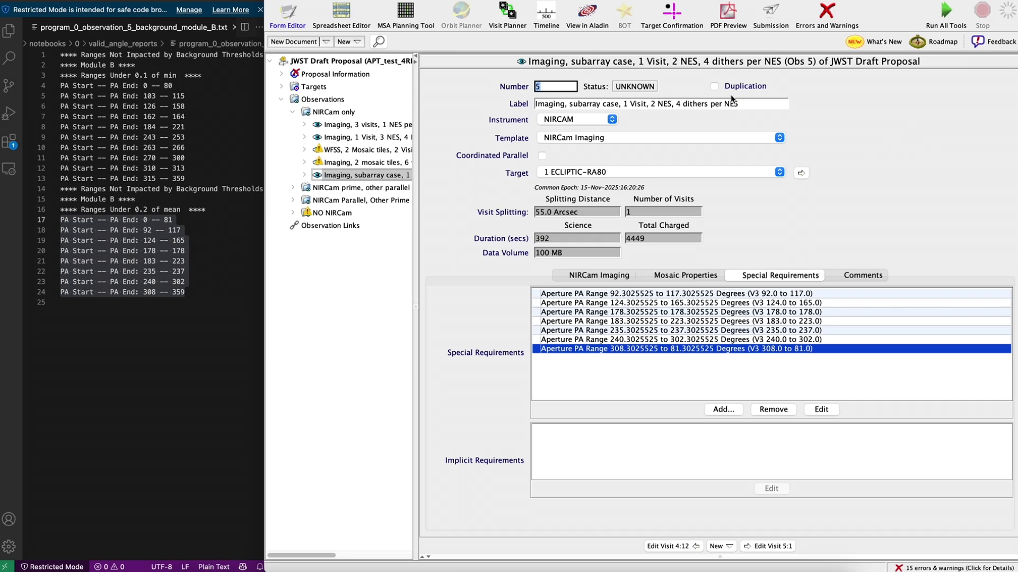
# - View observation 5 in Aladin with its orient ranges and rotate the aperture to a V3PA of about 86°
pyautogui.click(589, 16)
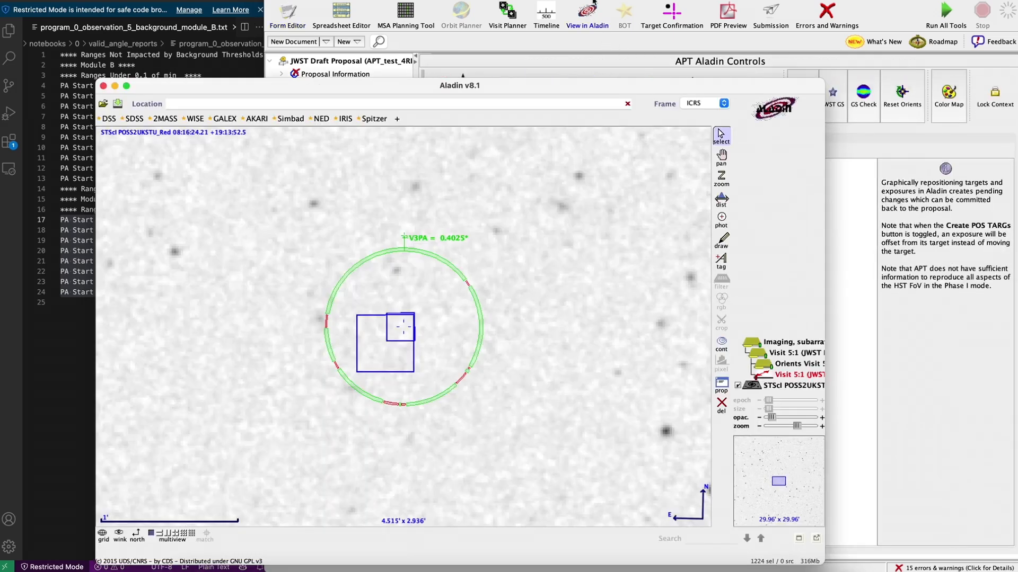
pyautogui.click(594, 1)
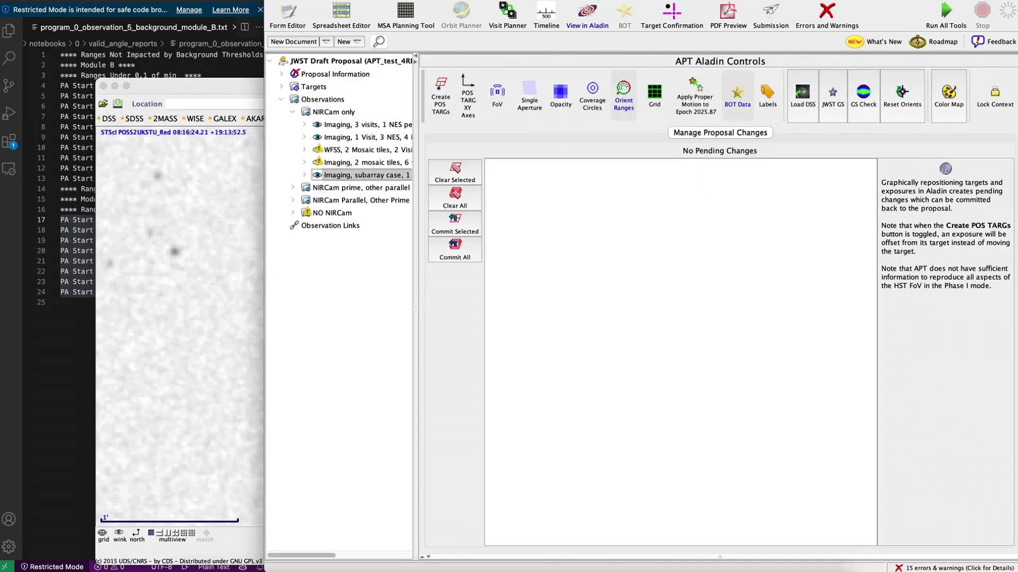
pyautogui.click(624, 108)
pyautogui.click(234, 86)
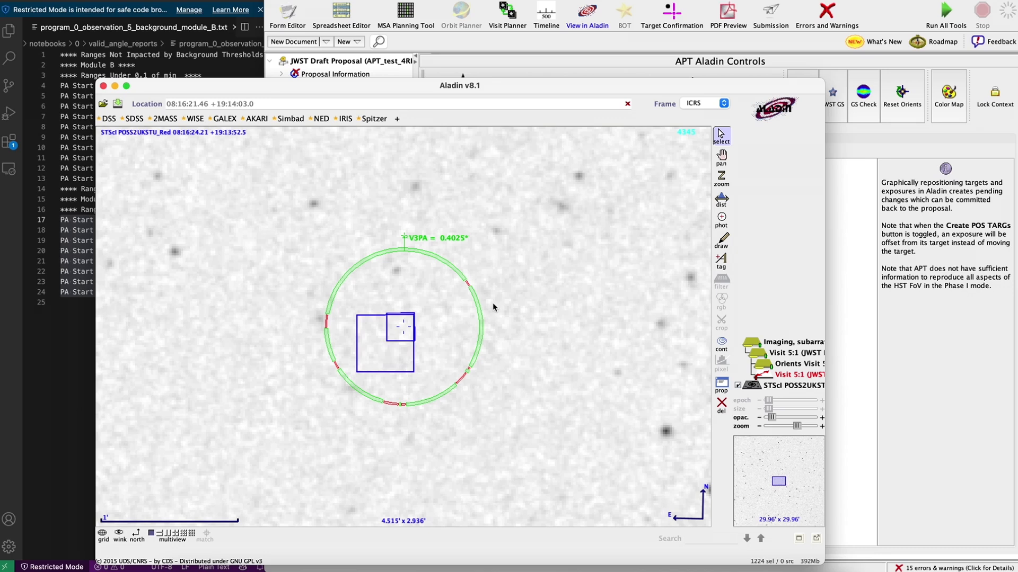
pyautogui.click(407, 238)
pyautogui.moveTo(407, 237); pyautogui.dragTo(300, 308)
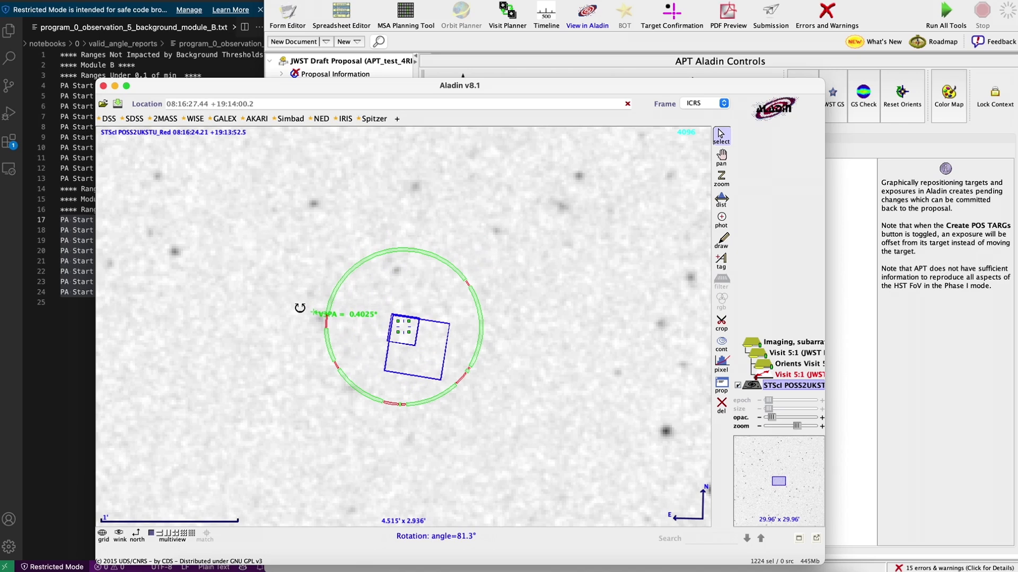
pyautogui.moveTo(300, 308); pyautogui.dragTo(295, 316)
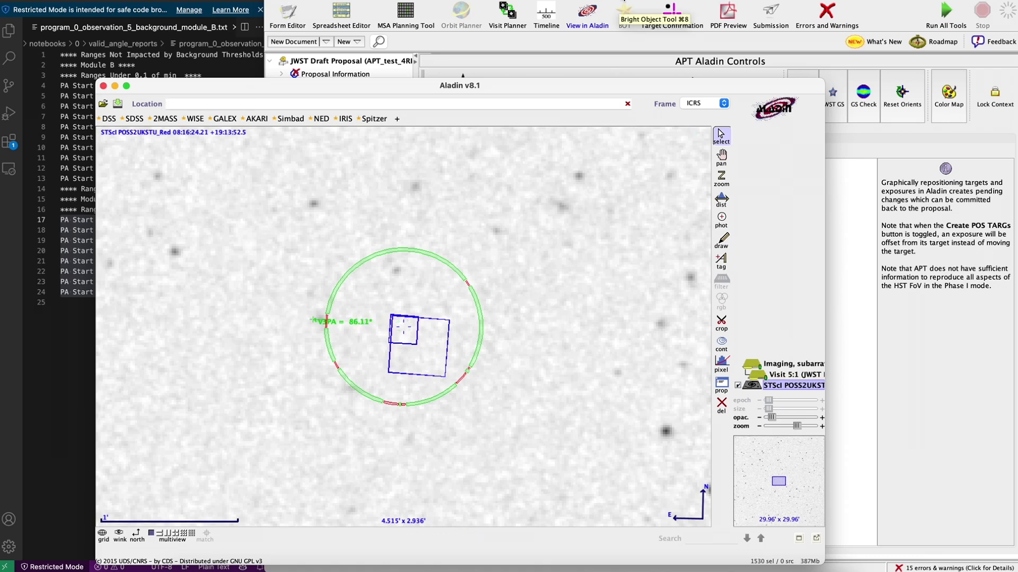
# - Open the Total Roll Analysis report for Visit 5:1 from the Visit Planner and move its window fully into view
pyautogui.click(624, 1)
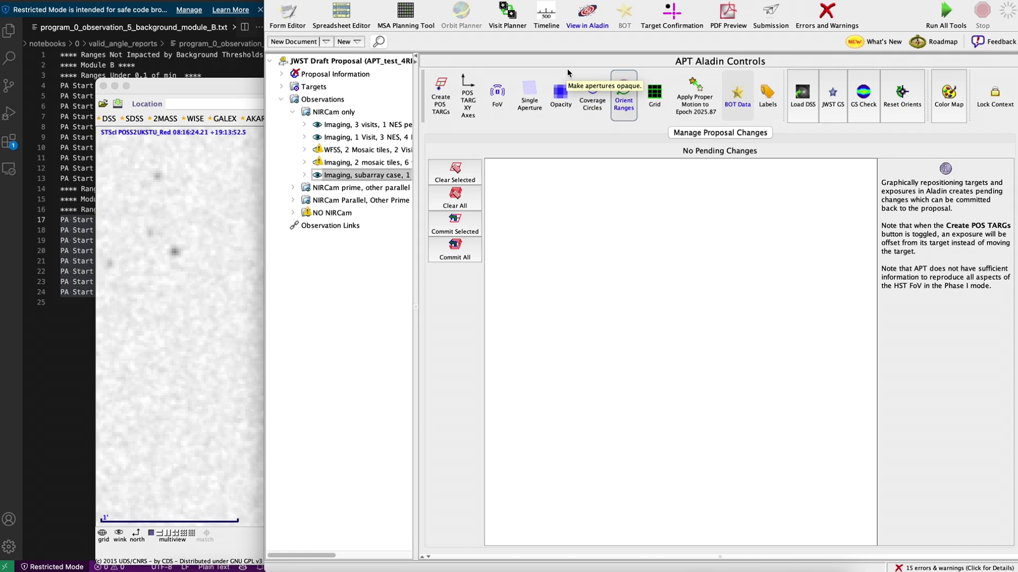
pyautogui.click(507, 19)
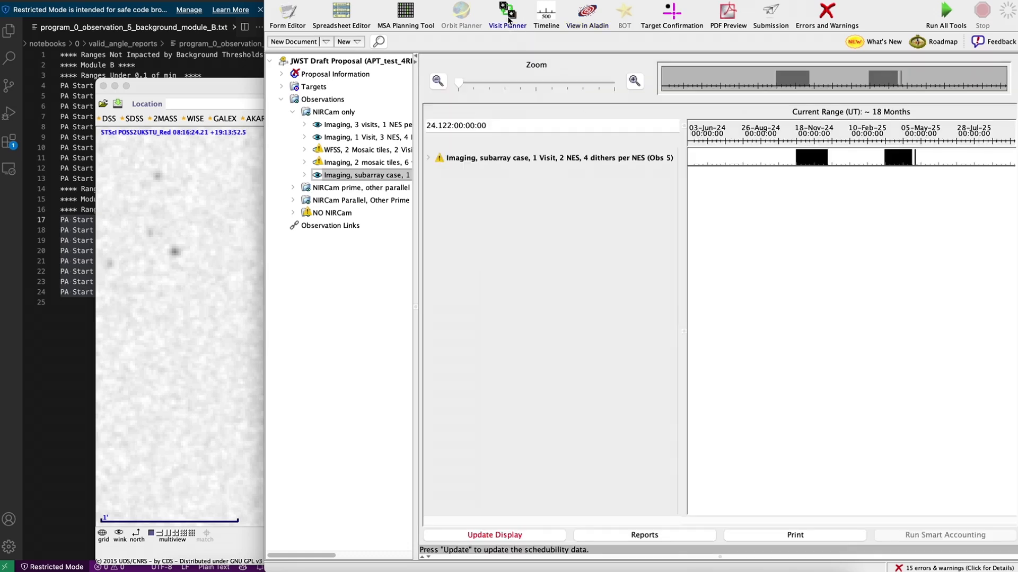
pyautogui.click(669, 535)
pyautogui.moveTo(703, 545)
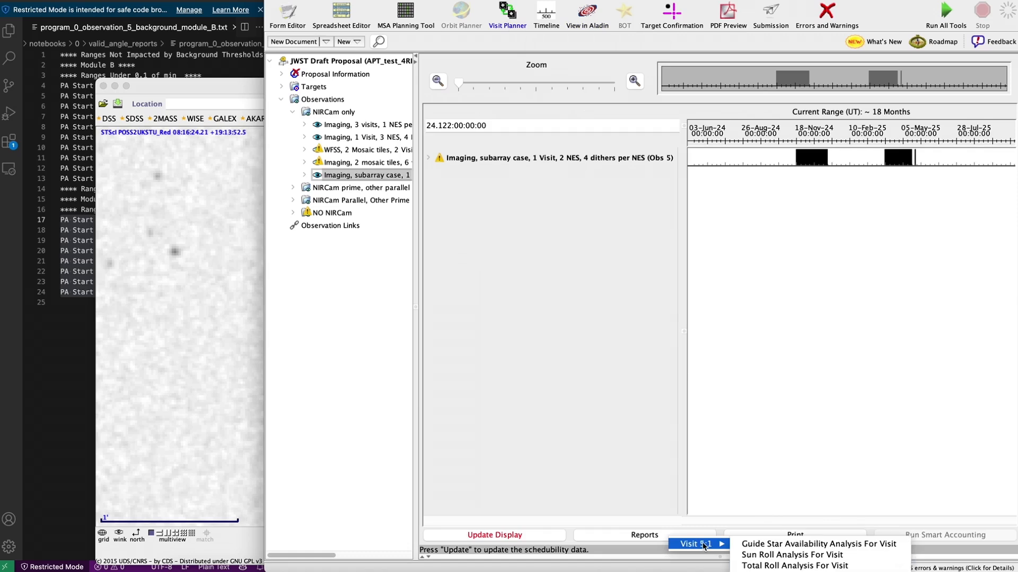
pyautogui.click(803, 566)
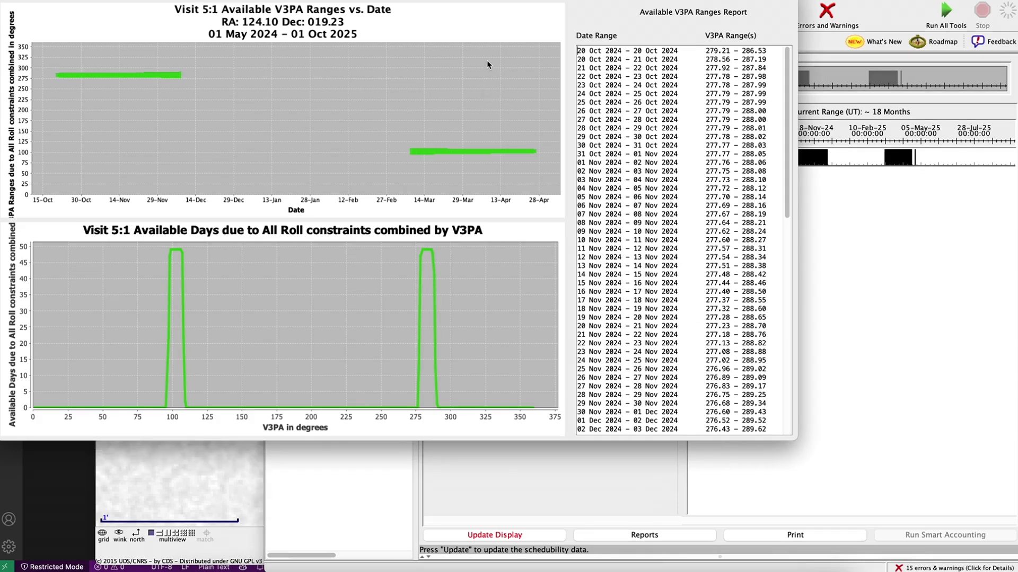
pyautogui.moveTo(440, 0); pyautogui.dragTo(574, 34)
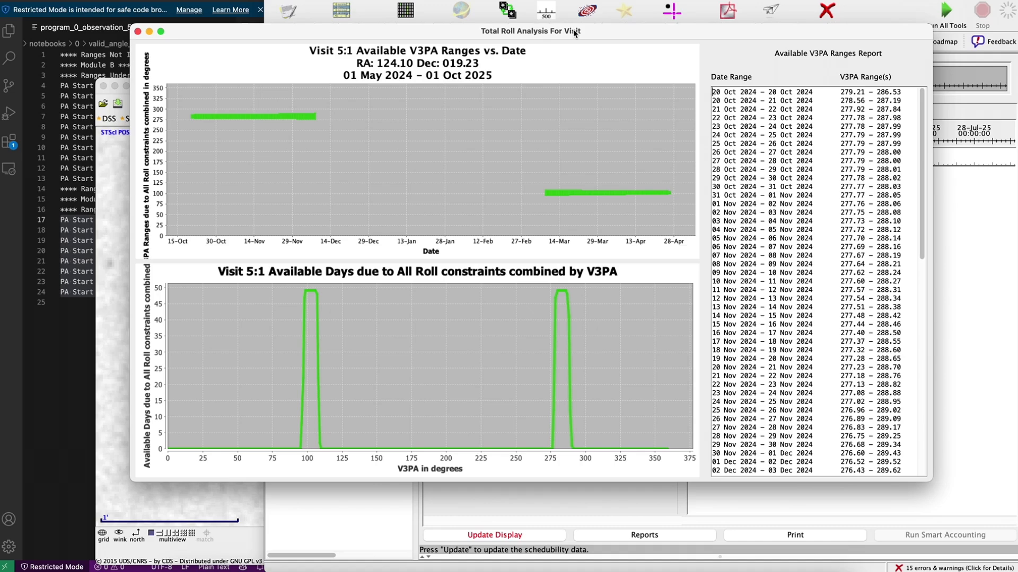
pyautogui.moveTo(575, 34); pyautogui.dragTo(639, 67)
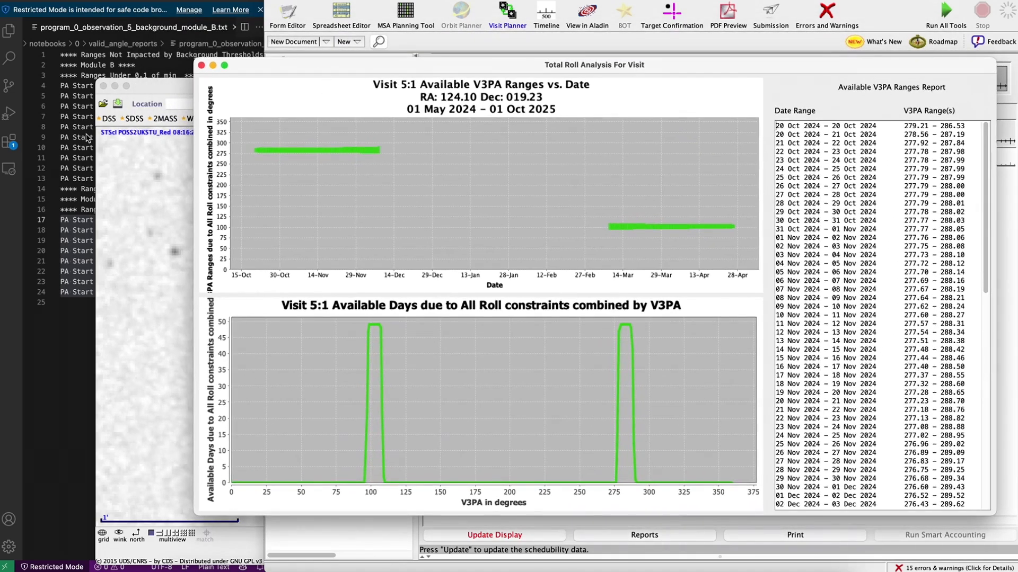
# - Compare the text report's 0.2 mean ranges with the roll analysis V3PA availability, and return to observation 5 in the Form Editor
pyautogui.click(85, 187)
pyautogui.tripleClick(134, 223)
pyautogui.moveTo(506, 64); pyautogui.dragTo(521, 63)
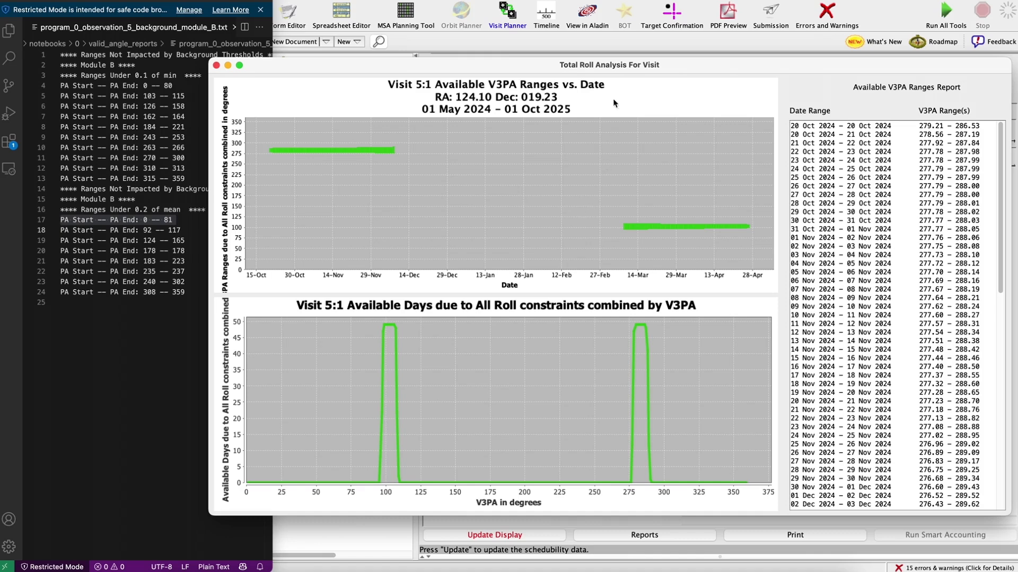
pyautogui.click(653, 1)
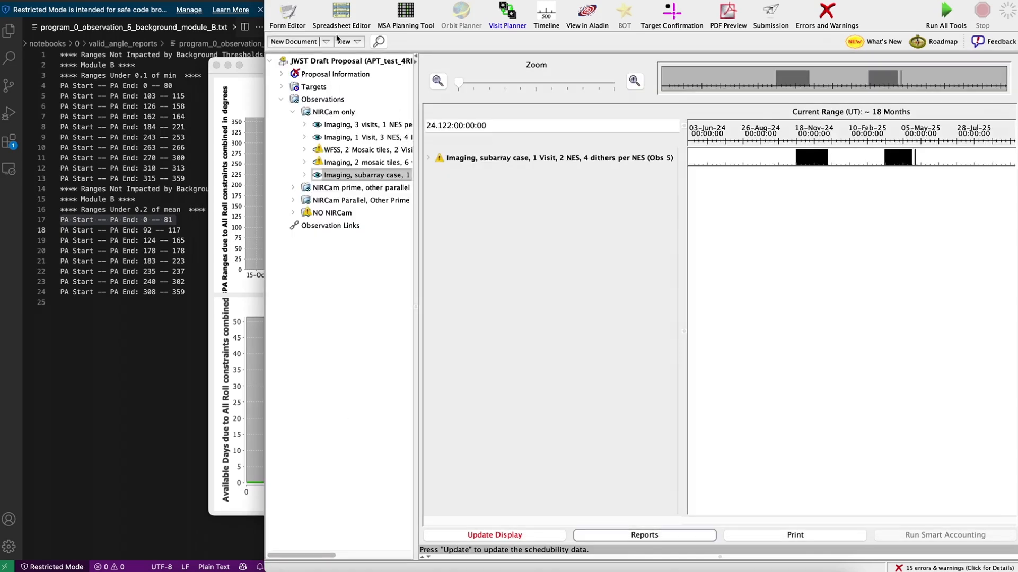
pyautogui.click(289, 16)
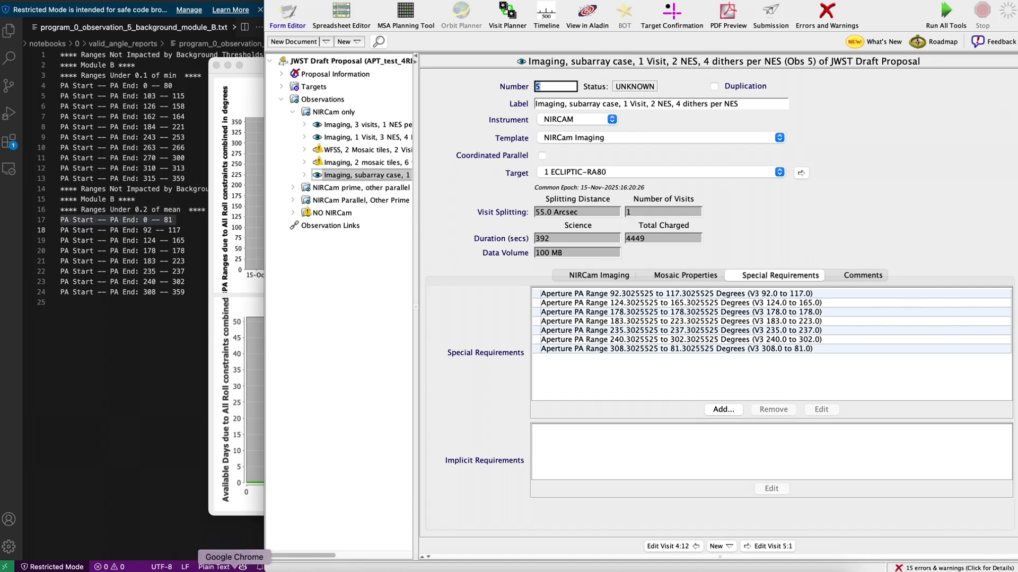
# - Switch to the notebook in Chrome and examine the Other Use Cases cell, highlighting its custom claw flux threshold line
pyautogui.click(235, 570)
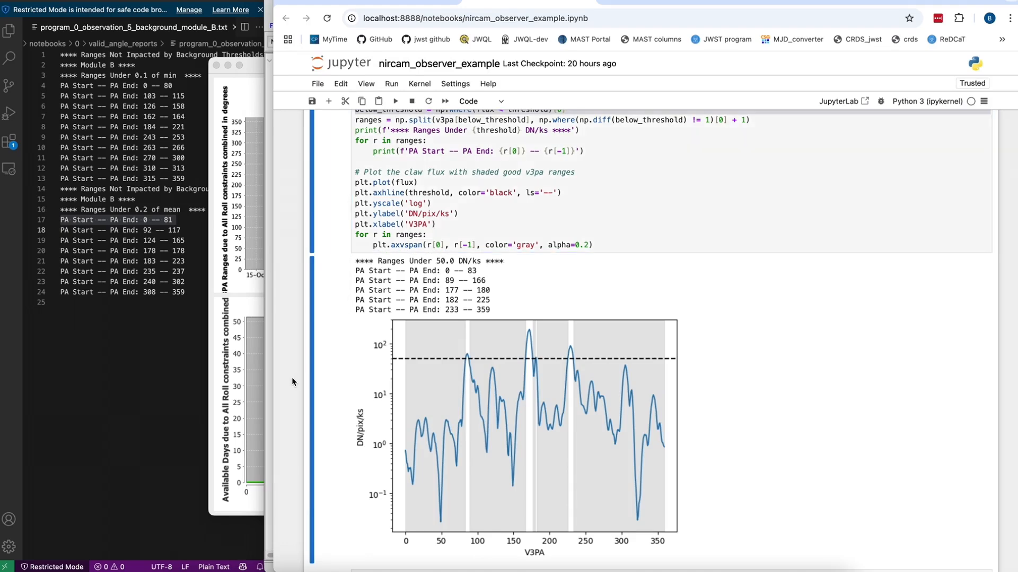
pyautogui.scroll(2, 291, 377)
pyautogui.scroll(4, 291, 377)
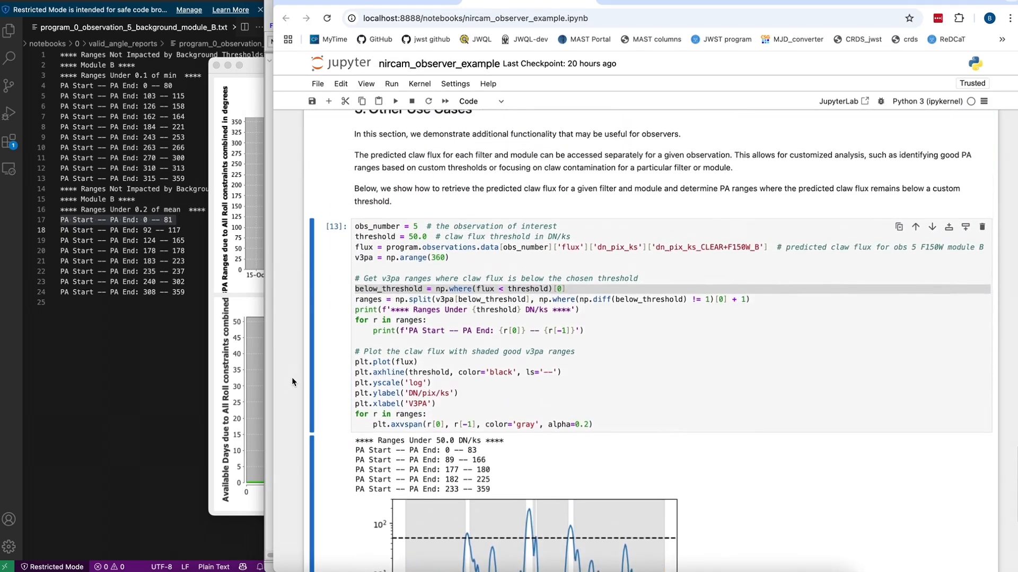
pyautogui.click(446, 343)
pyautogui.scroll(-1, 448, 344)
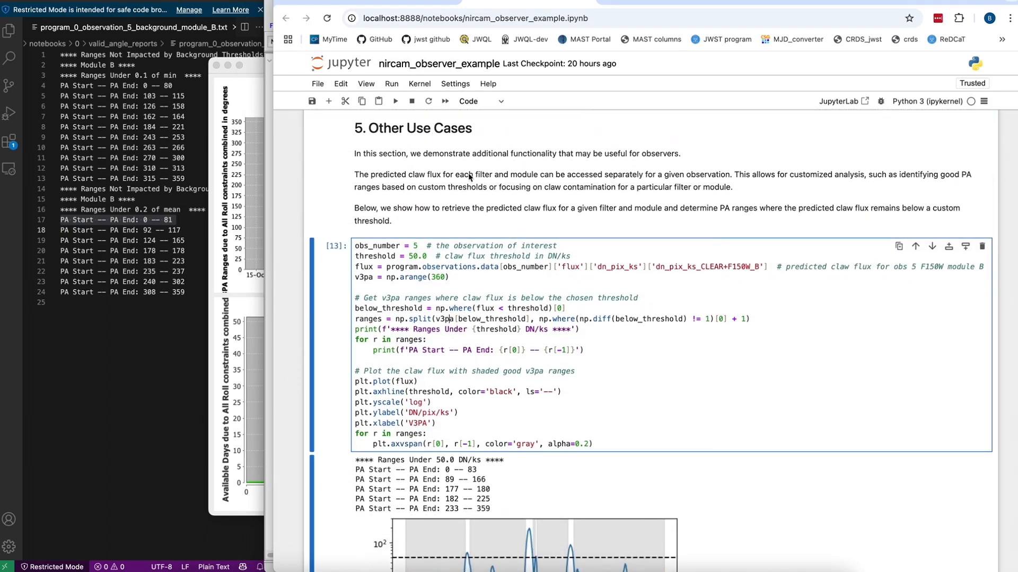
pyautogui.scroll(-1, 709, 342)
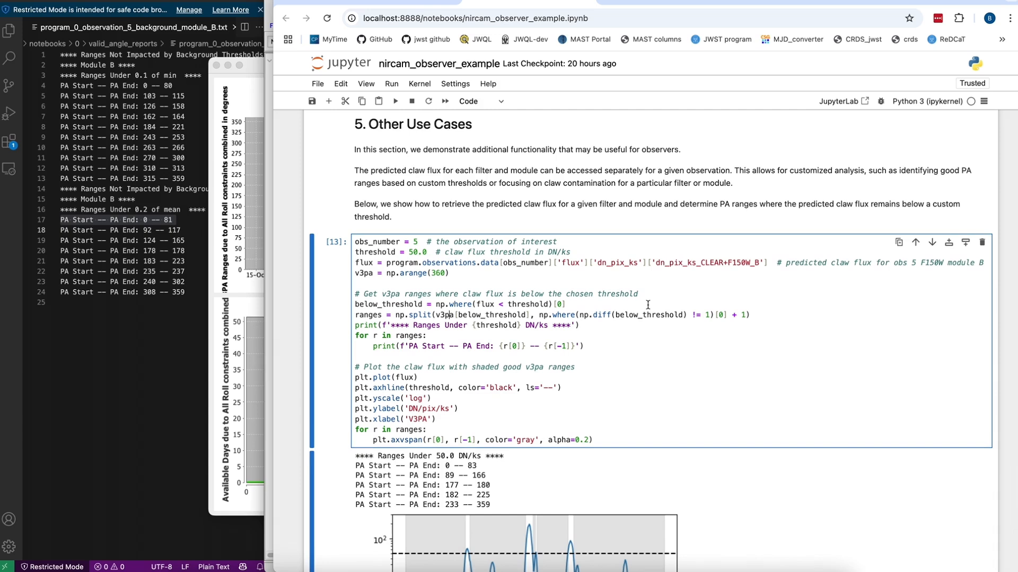
pyautogui.scroll(-1, 647, 305)
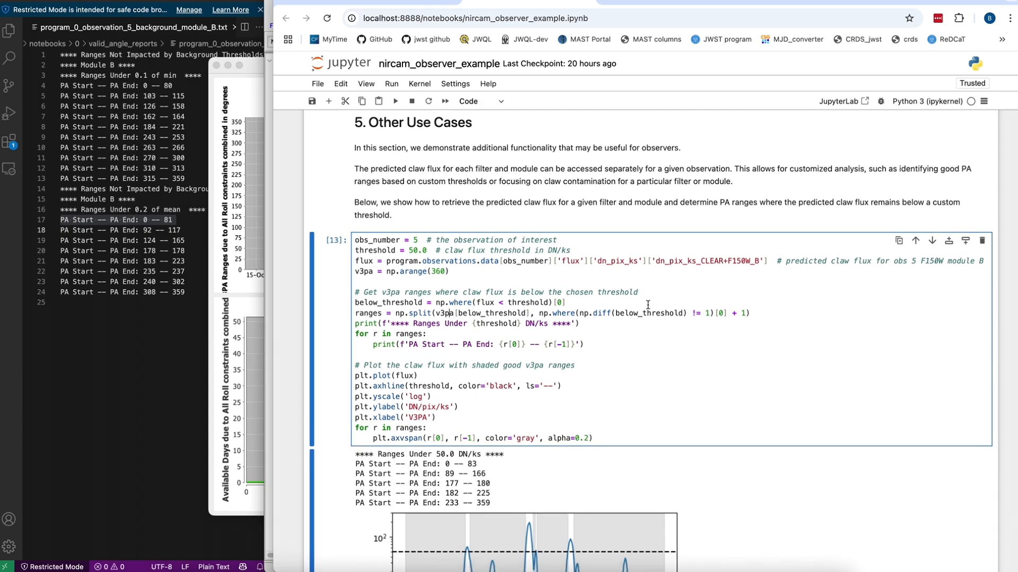
pyautogui.scroll(-2, 647, 305)
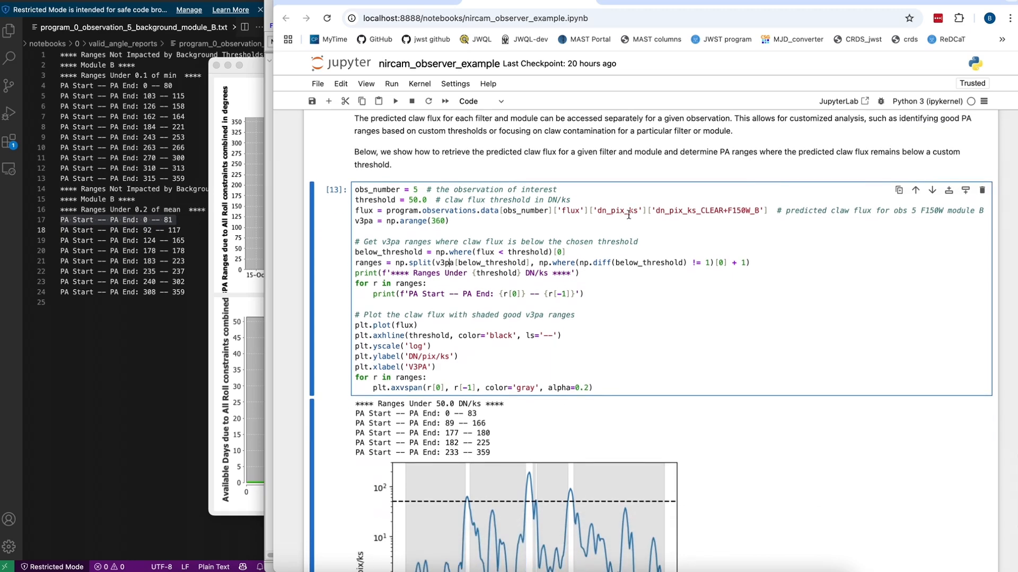
pyautogui.tripleClick(379, 199)
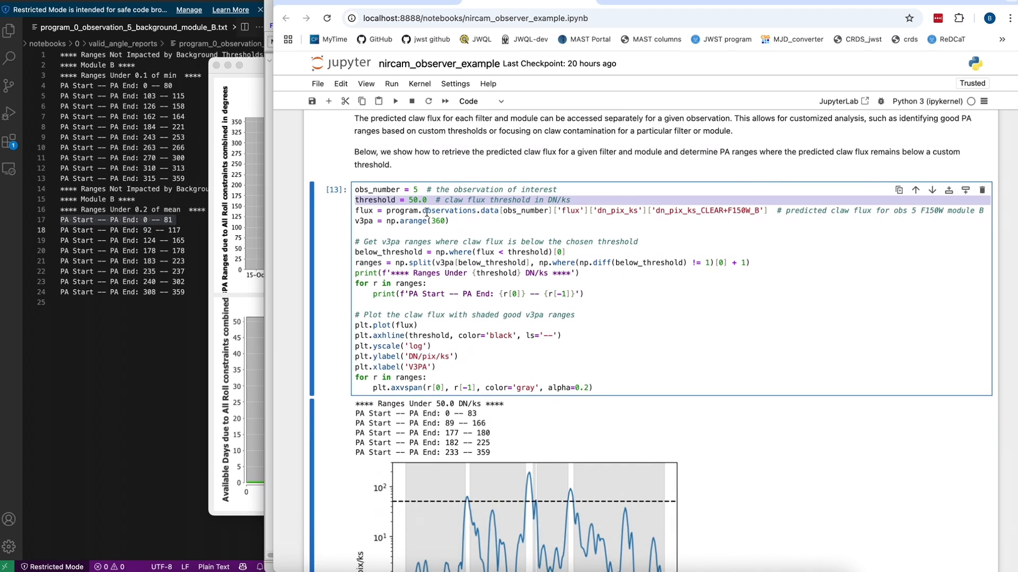
# - Highlight the flux retrieval line, its 150W filter text and the code block that finds V3PA ranges below the threshold
pyautogui.tripleClick(444, 211)
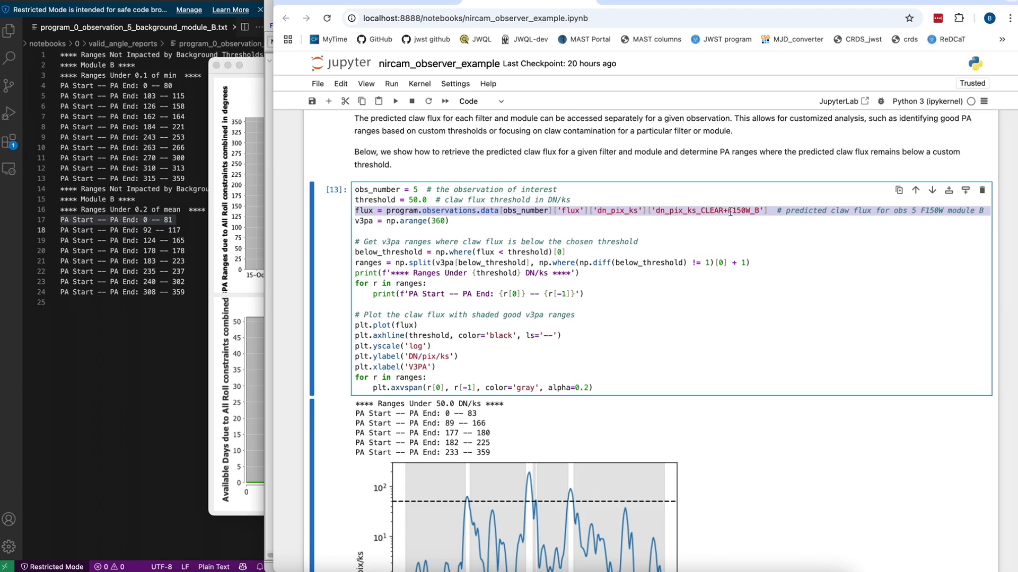
pyautogui.moveTo(732, 211); pyautogui.dragTo(750, 212)
pyautogui.scroll(-1, 751, 213)
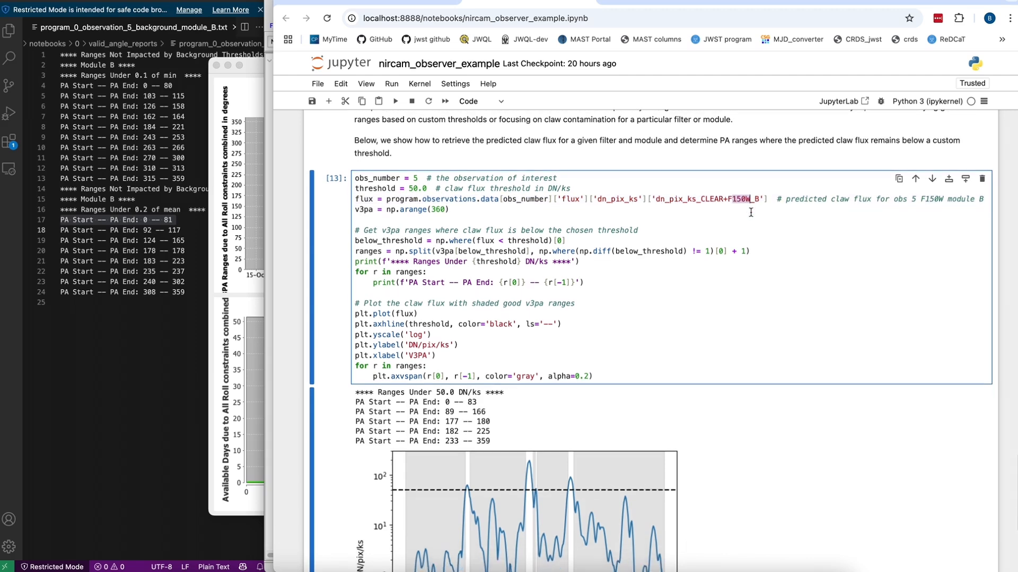
pyautogui.moveTo(607, 286); pyautogui.dragTo(345, 231)
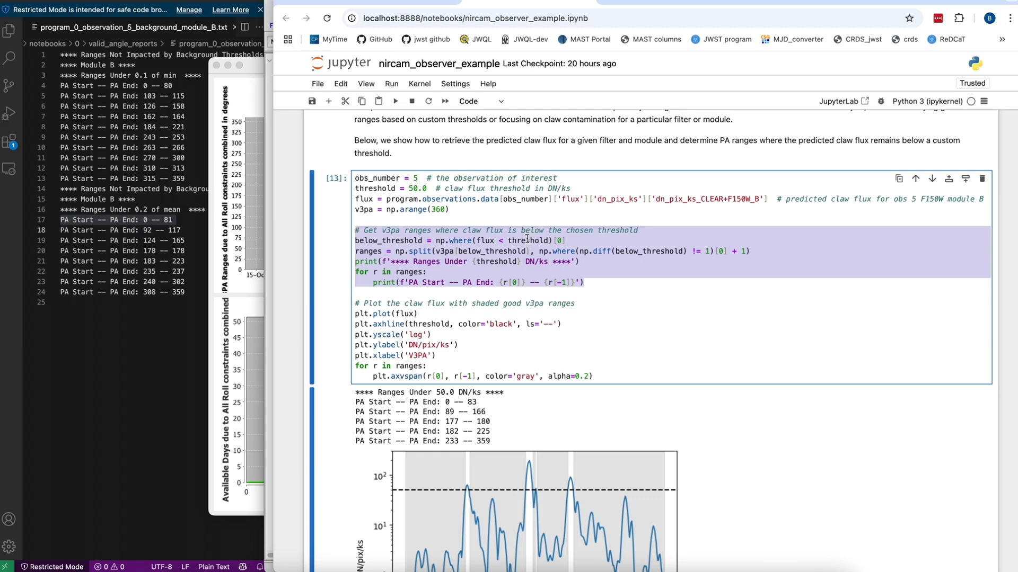
pyautogui.doubleClick(526, 241)
pyautogui.moveTo(583, 283); pyautogui.dragTo(356, 230)
# - Examine the printed PA ranges and the claw flux versus V3PA plot, and switch to the References slide in PowerPoint
pyautogui.scroll(-2, 651, 297)
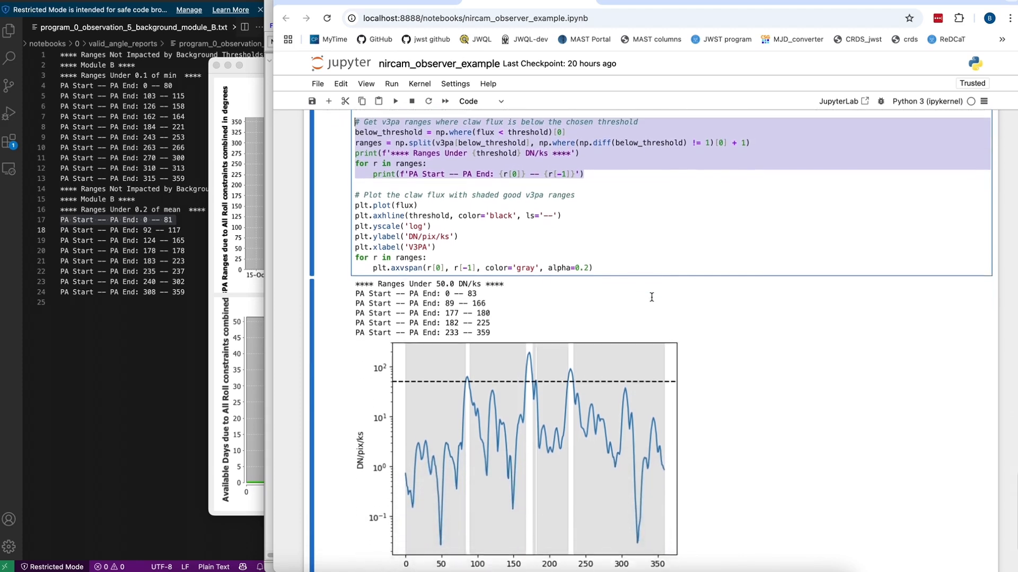
pyautogui.scroll(-1, 644, 205)
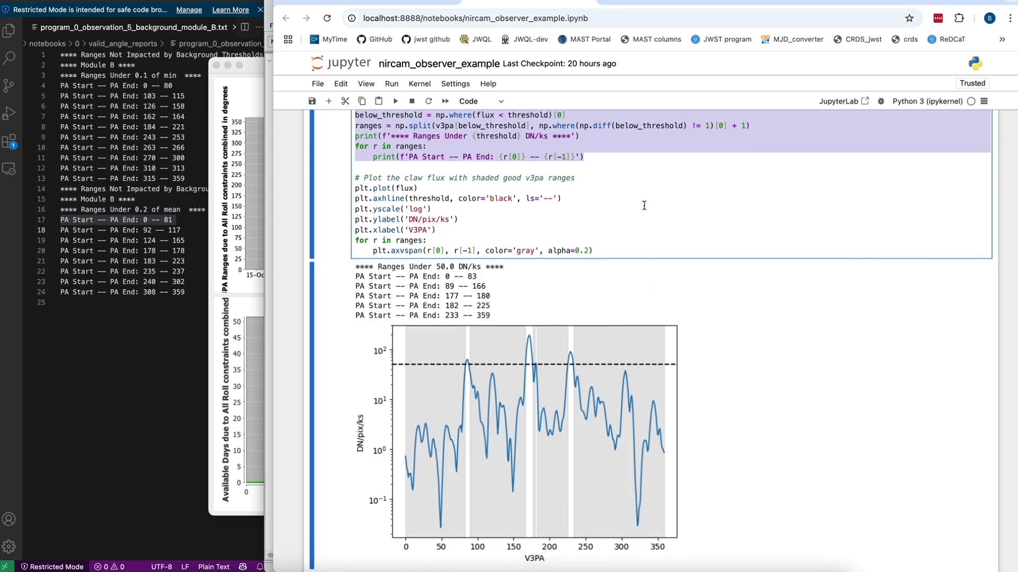
pyautogui.scroll(-1, 644, 205)
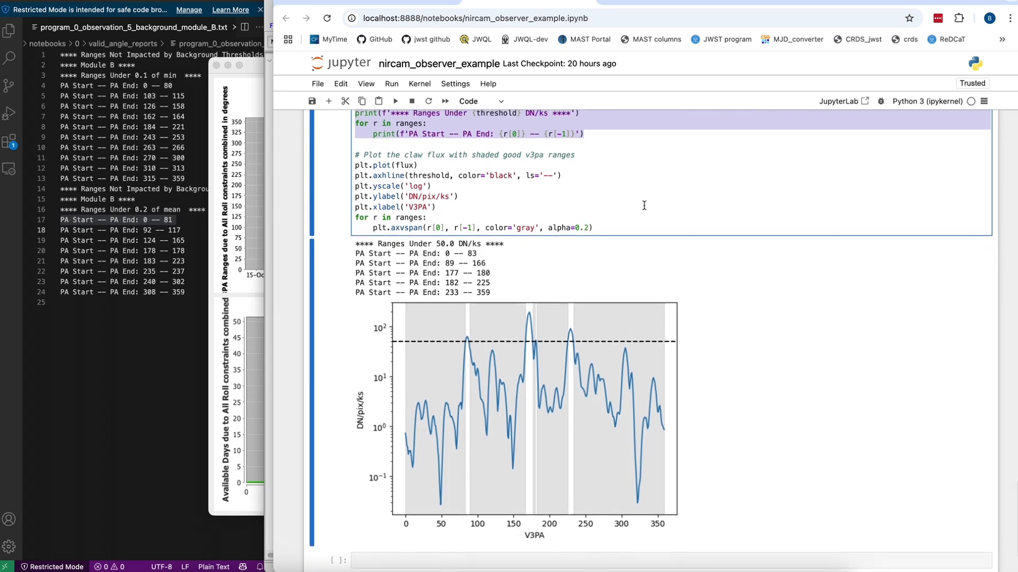
pyautogui.click(616, 187)
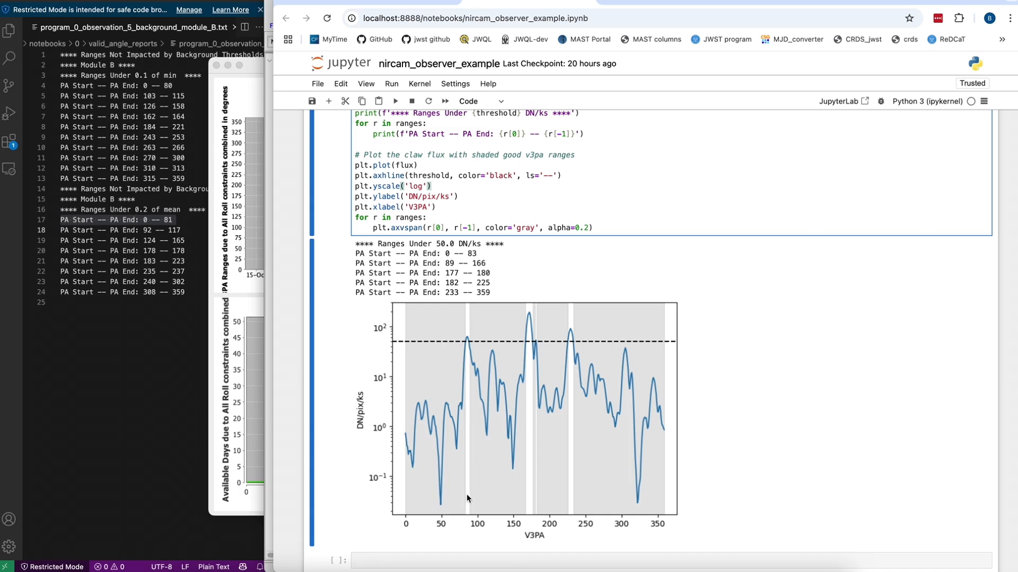
pyautogui.click(443, 563)
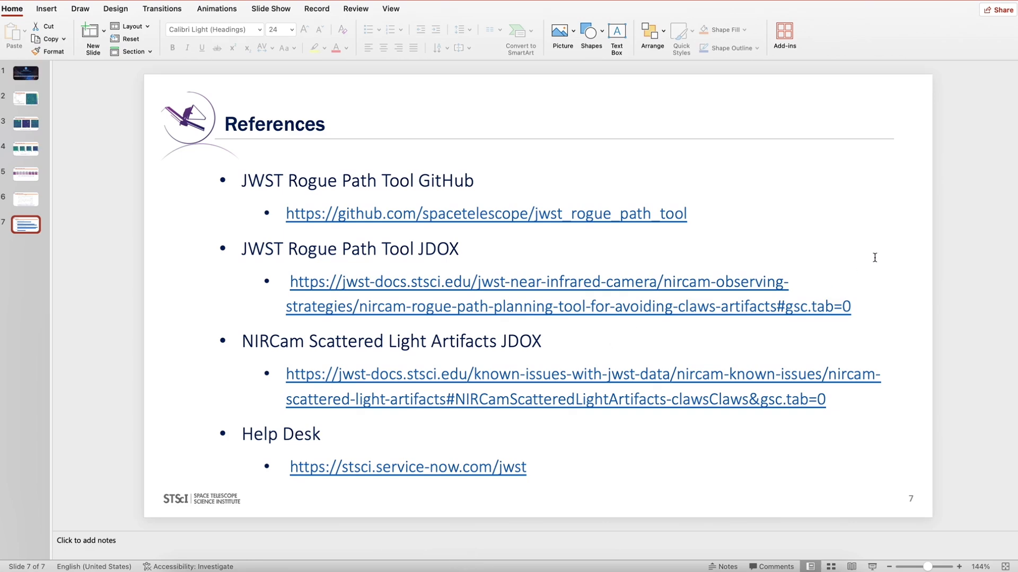